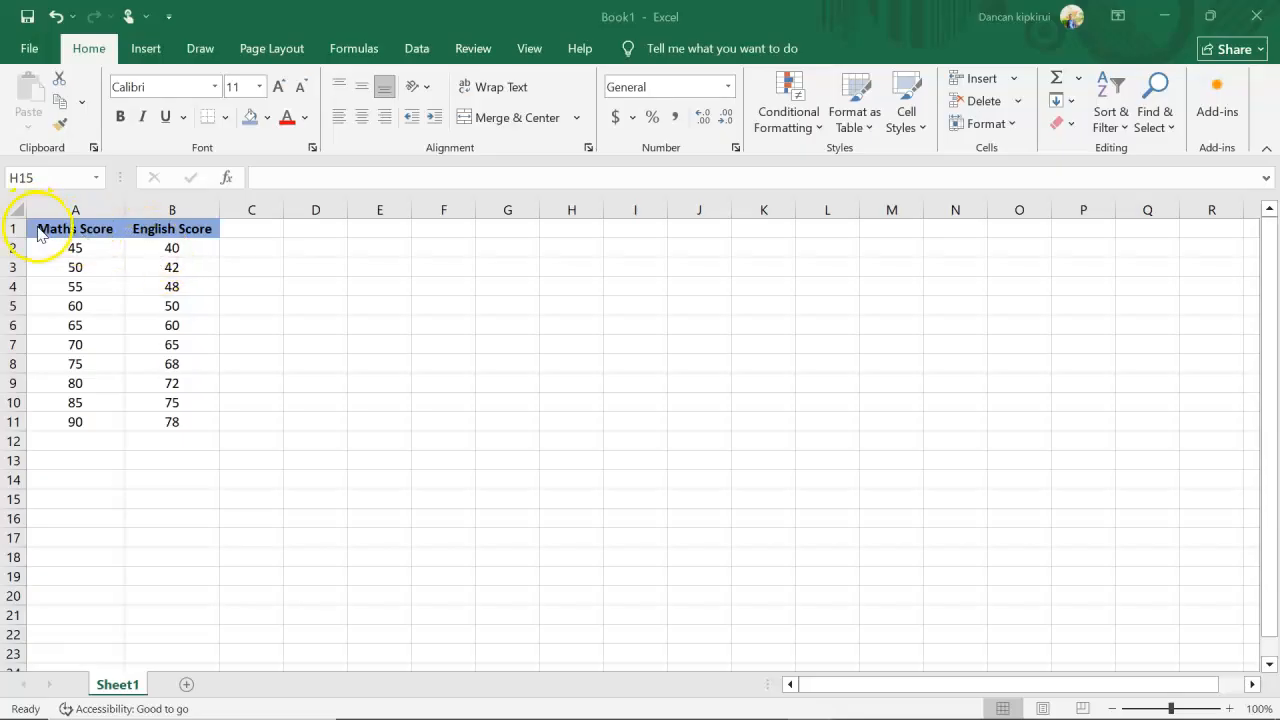
# Insert a markers-only scatter chart from the Maths and English scores in A1:B11 and shift it slightly up on the sheet
pyautogui.moveTo(40, 233); pyautogui.dragTo(203, 420)
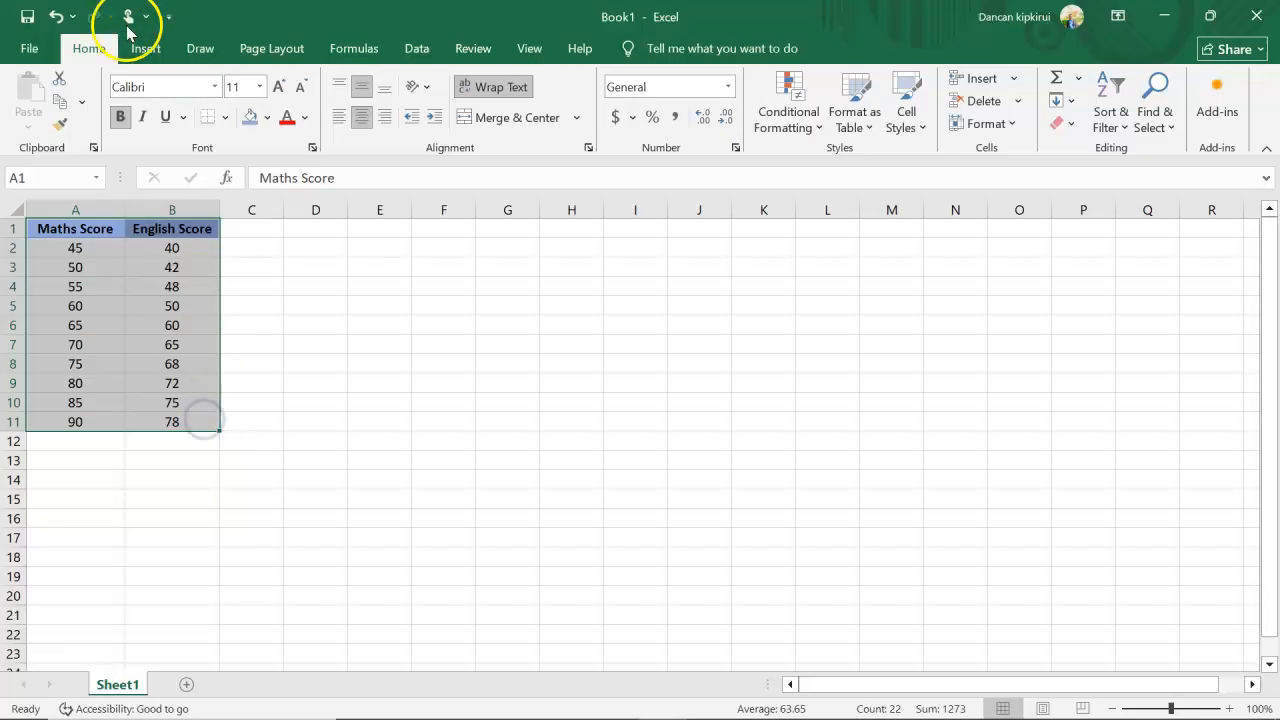
pyautogui.click(150, 52)
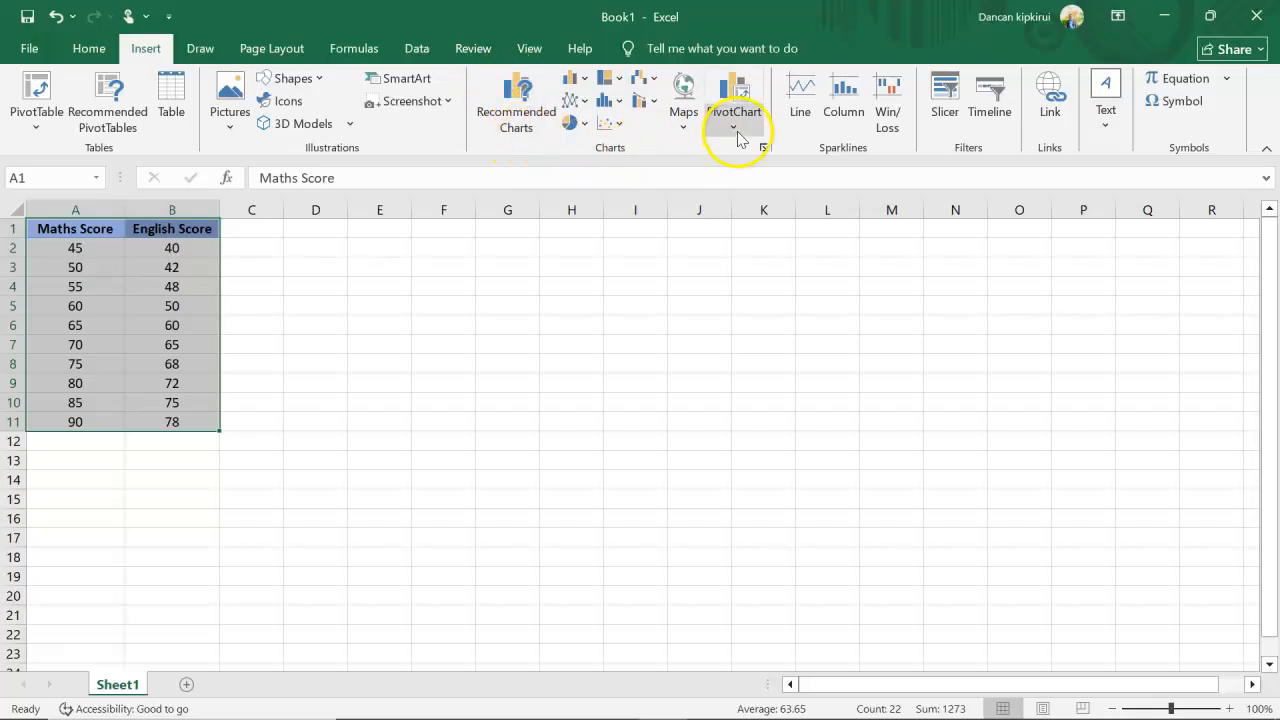
pyautogui.click(618, 122)
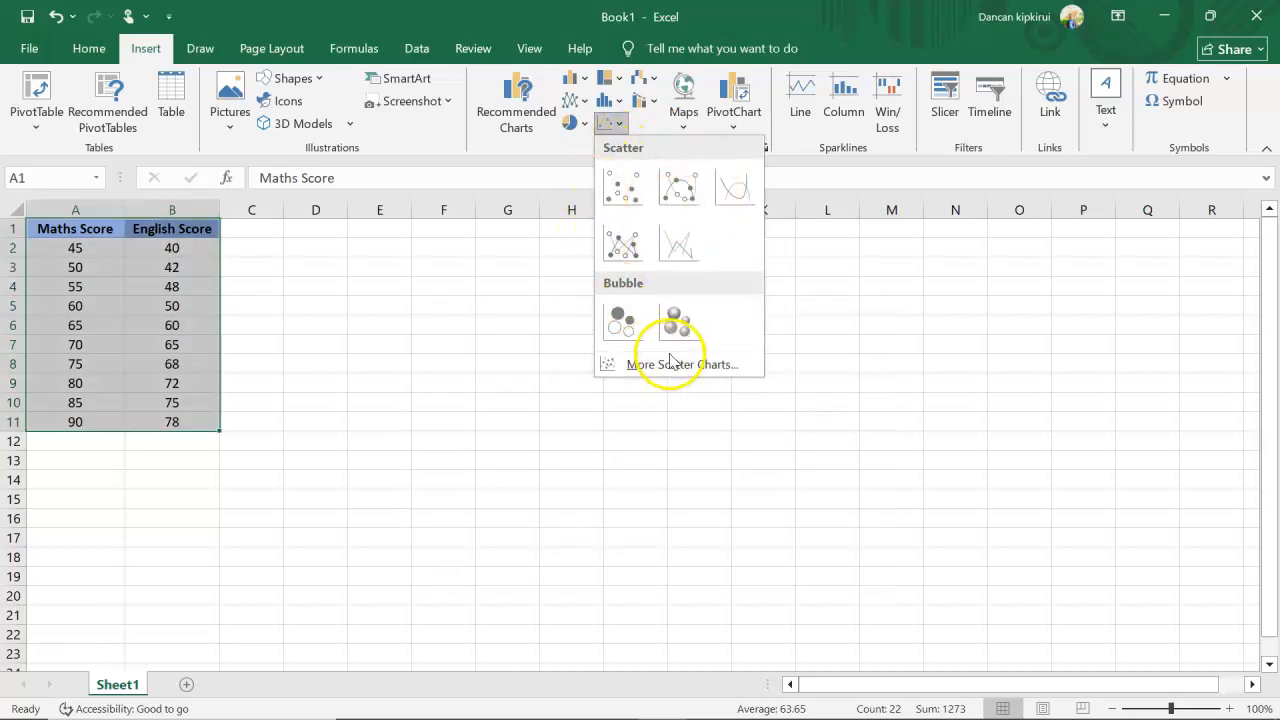
pyautogui.click(622, 188)
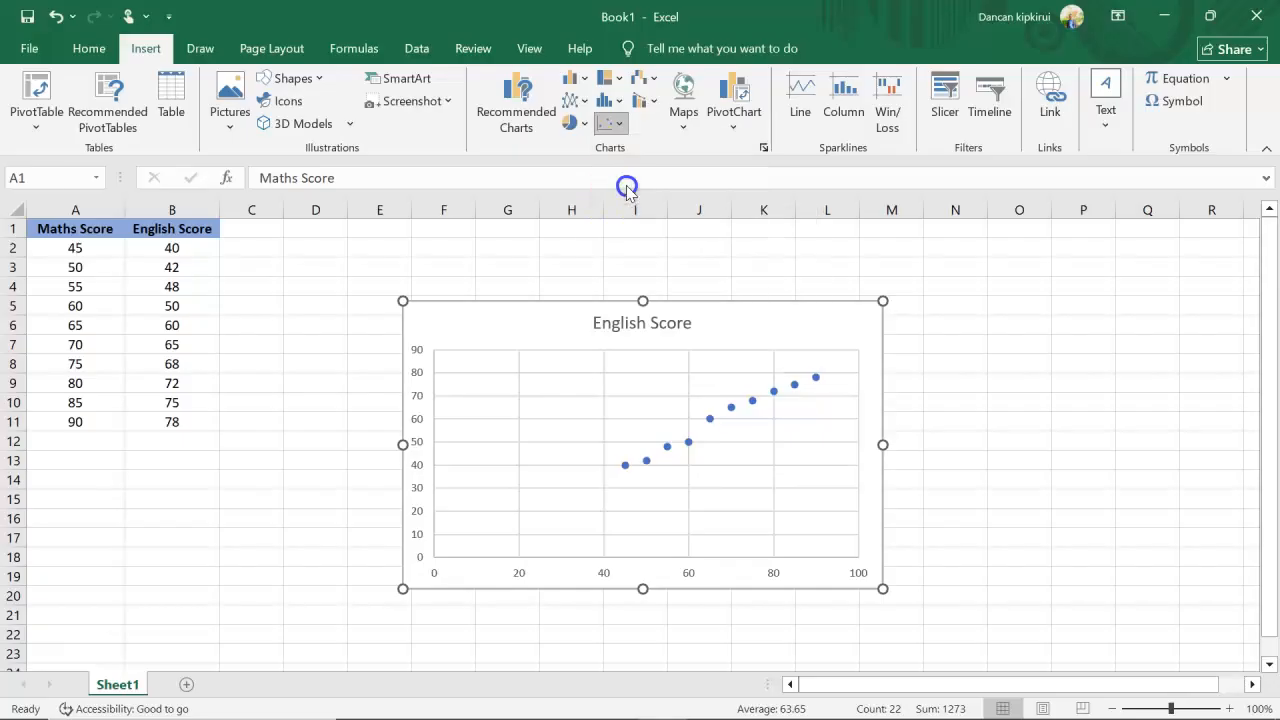
pyautogui.moveTo(744, 320); pyautogui.dragTo(763, 300)
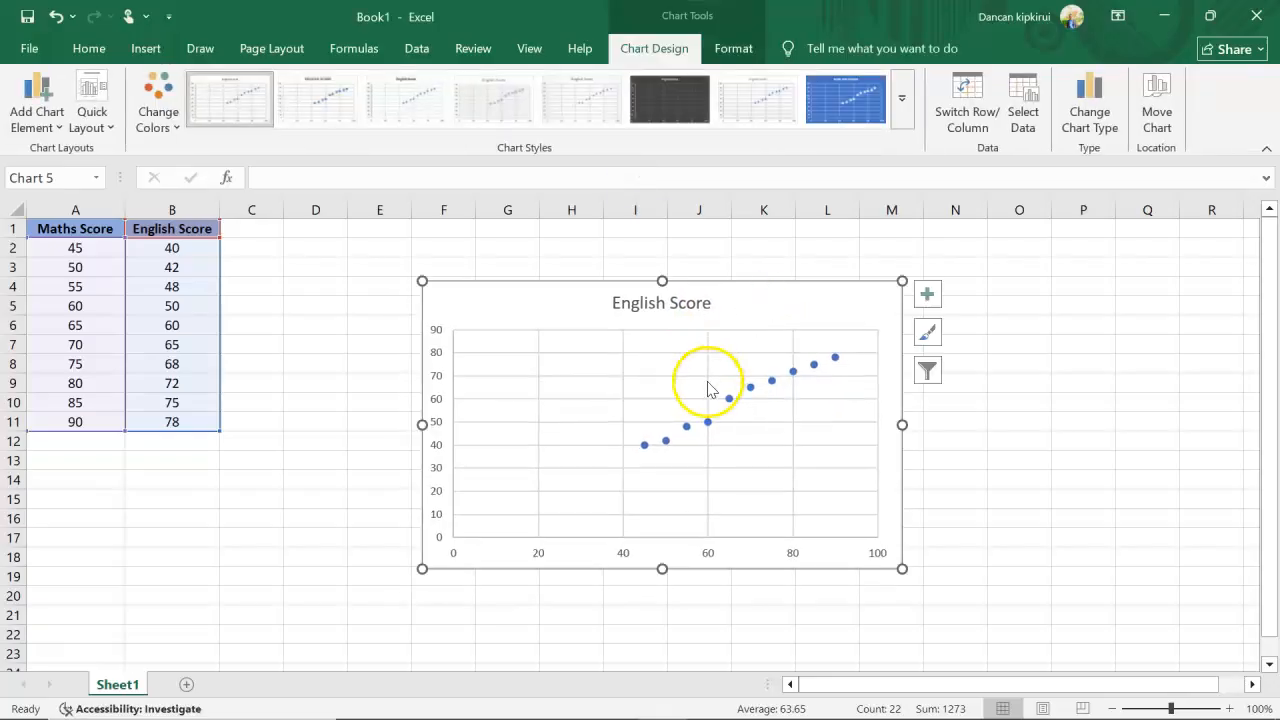
# Add axis titles to the scatter chart
pyautogui.moveTo(650, 448)
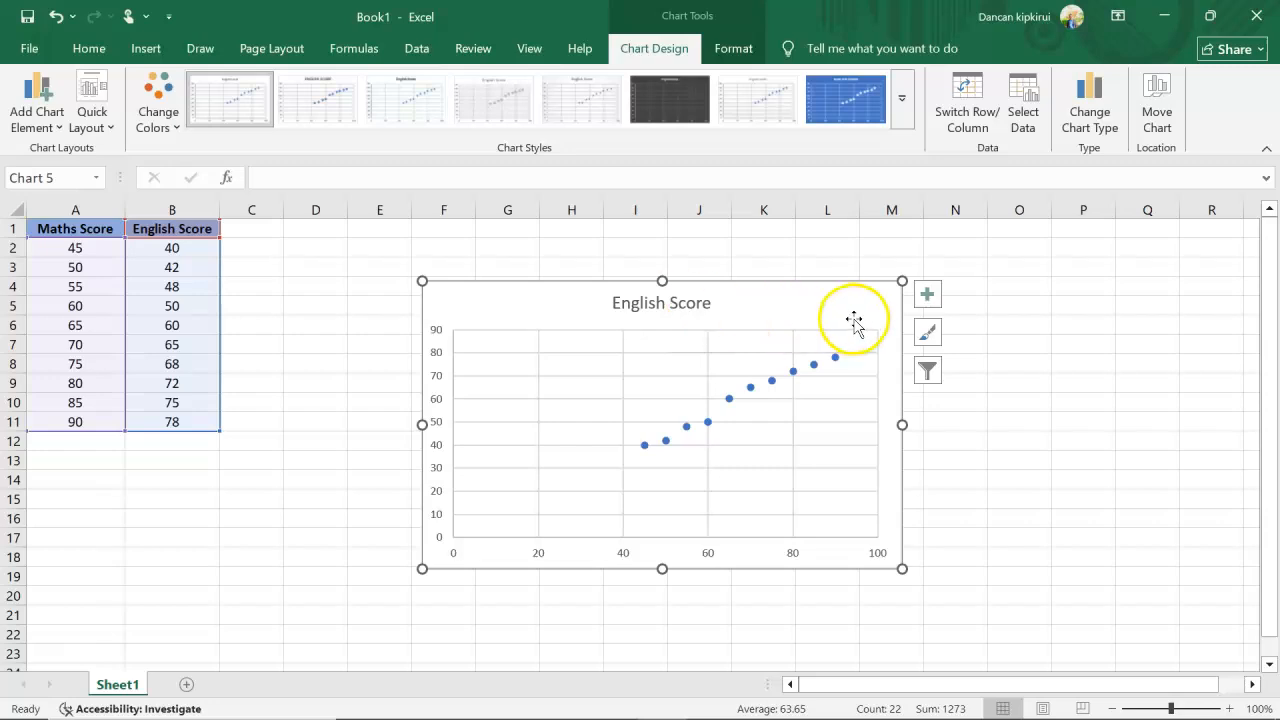
pyautogui.click(928, 295)
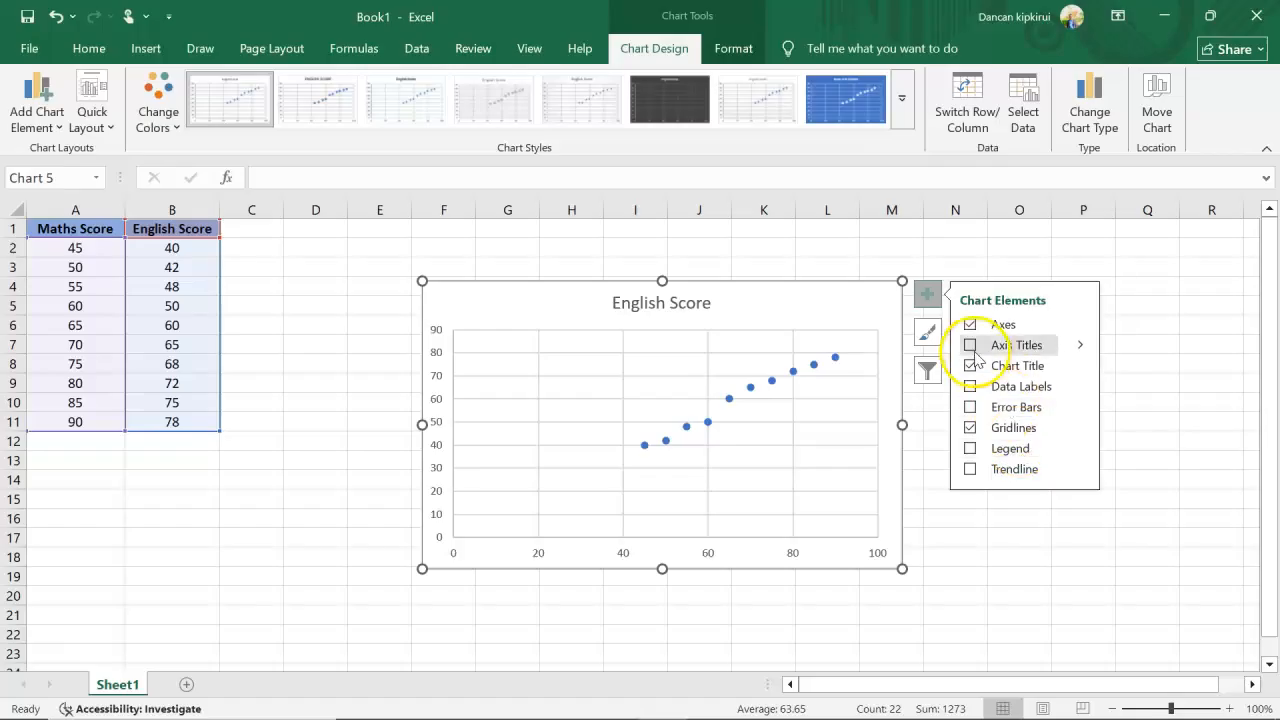
pyautogui.click(970, 345)
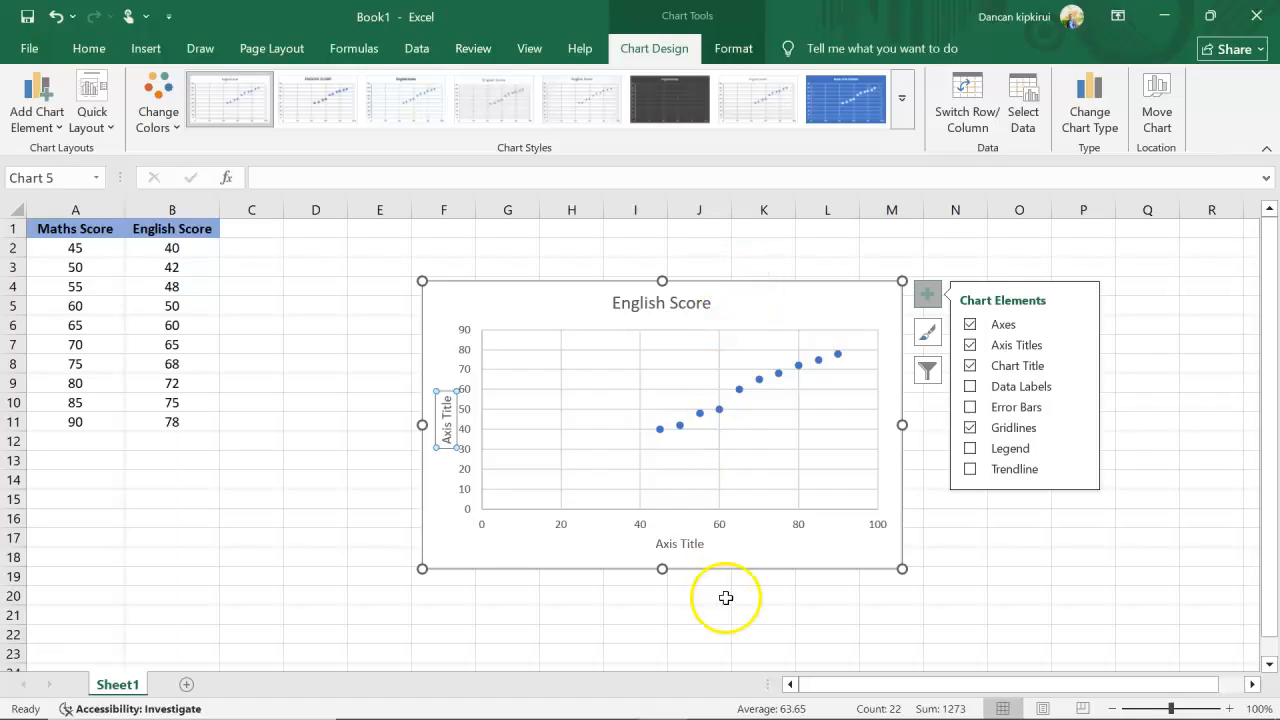
# Replace the chart title with "SCATTER DIAGRAM"
pyautogui.click(680, 302)
pyautogui.click(702, 303)
pyautogui.moveTo(712, 304); pyautogui.dragTo(583, 309)
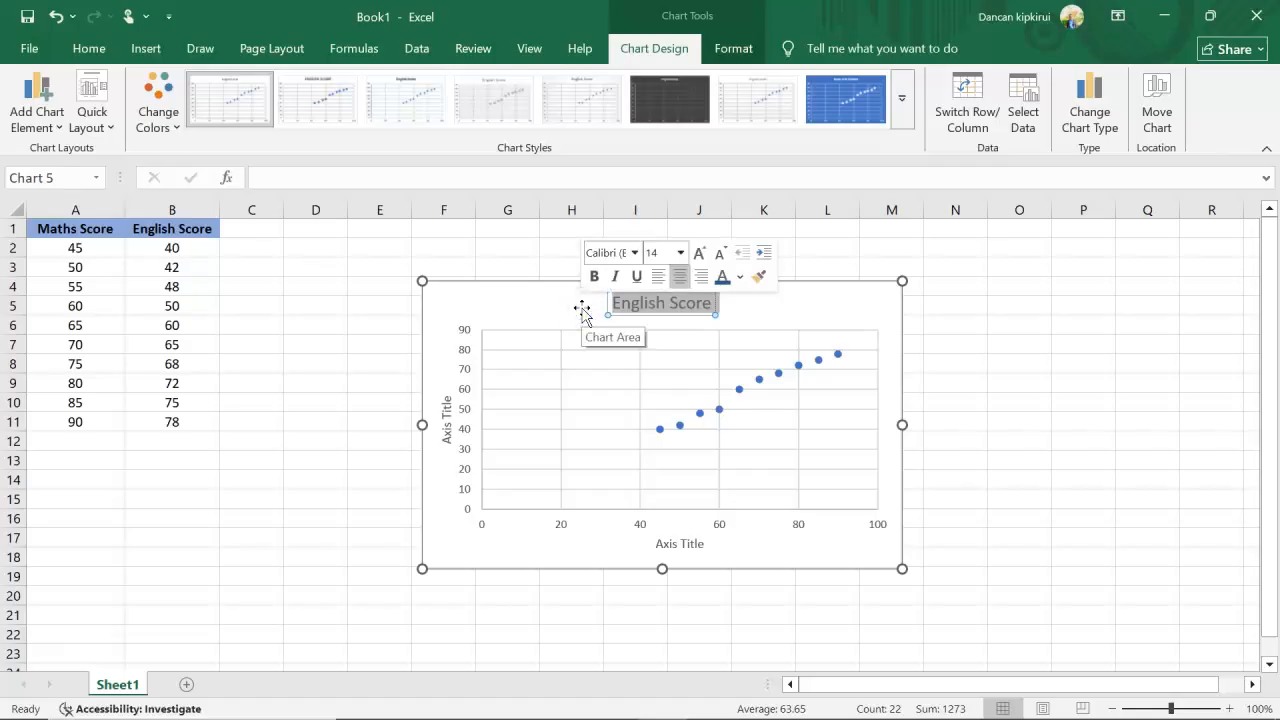
pyautogui.write('S')
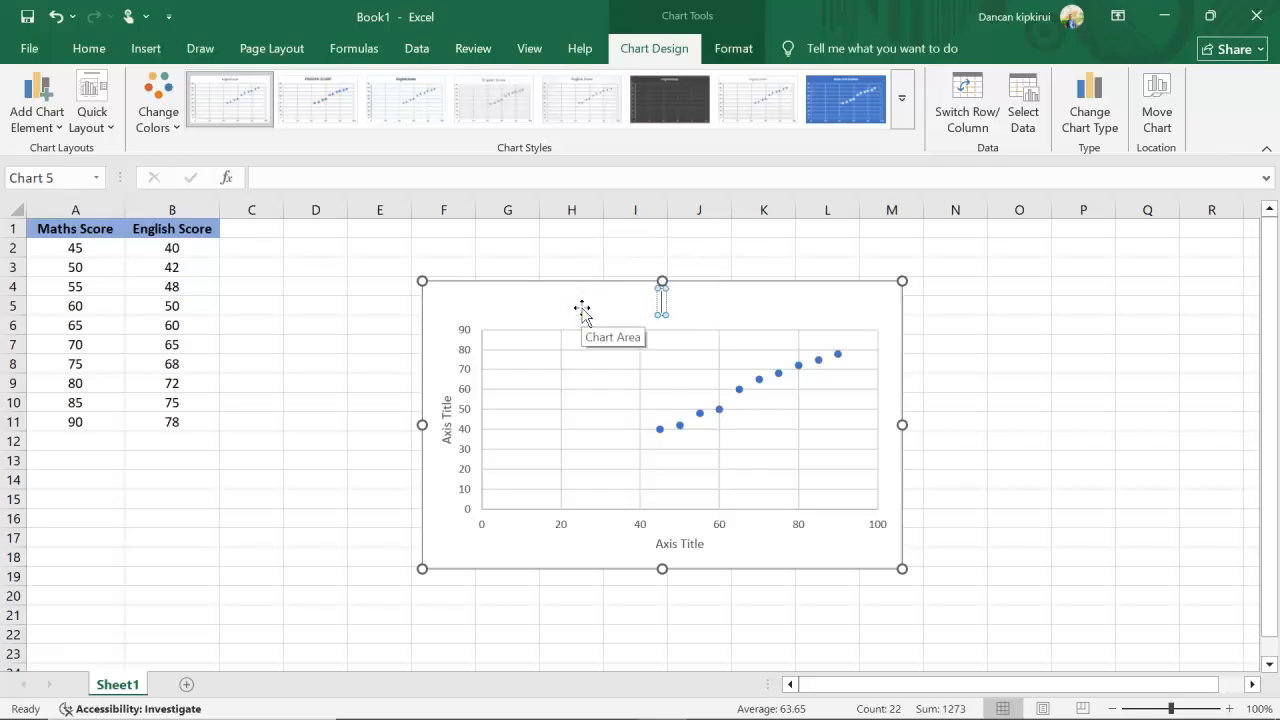
pyautogui.write('CATTER DIAGRAM')
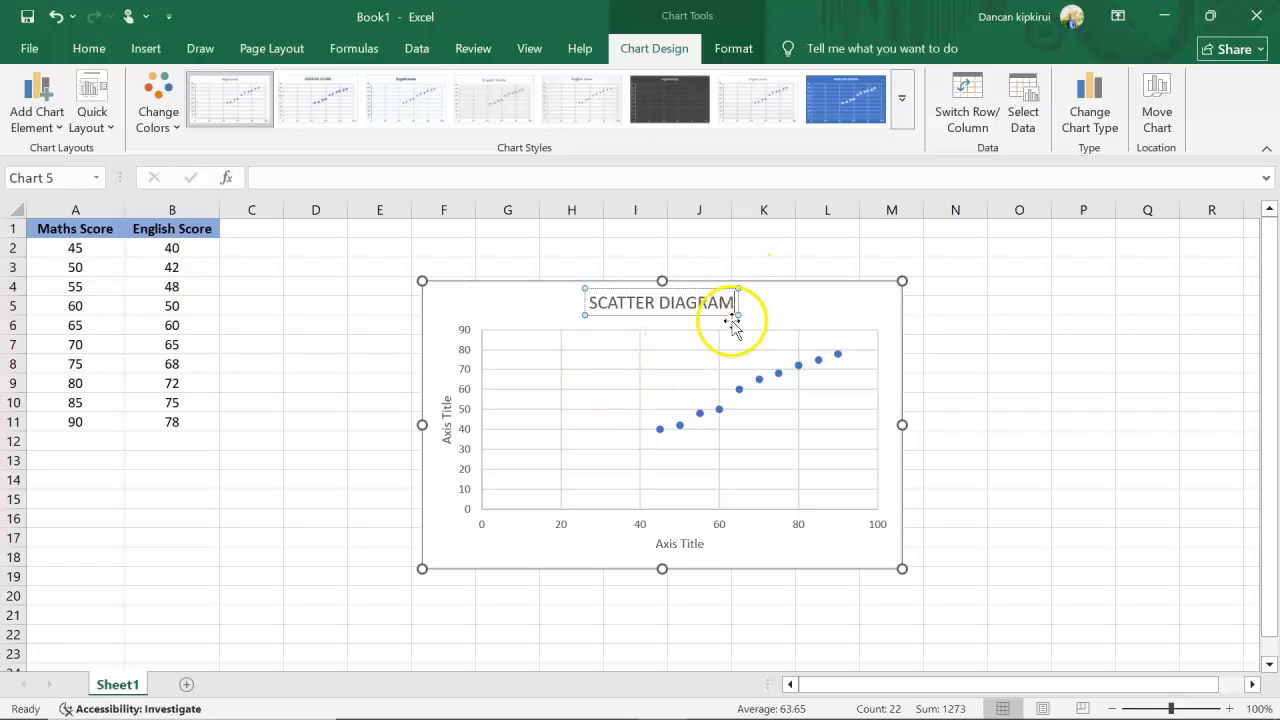
# Set the horizontal axis title to "MATHS SCORE"
pyautogui.click(450, 423)
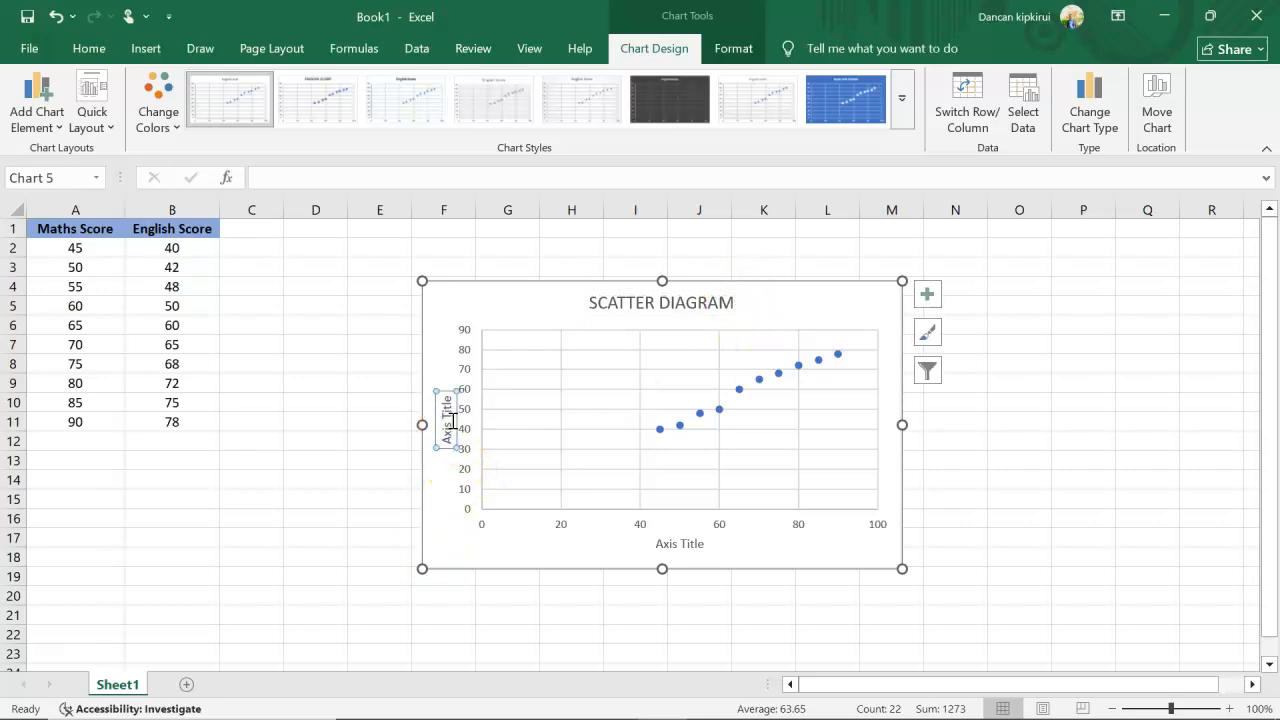
pyautogui.click(452, 421)
pyautogui.click(695, 546)
pyautogui.click(704, 543)
pyautogui.click(707, 540)
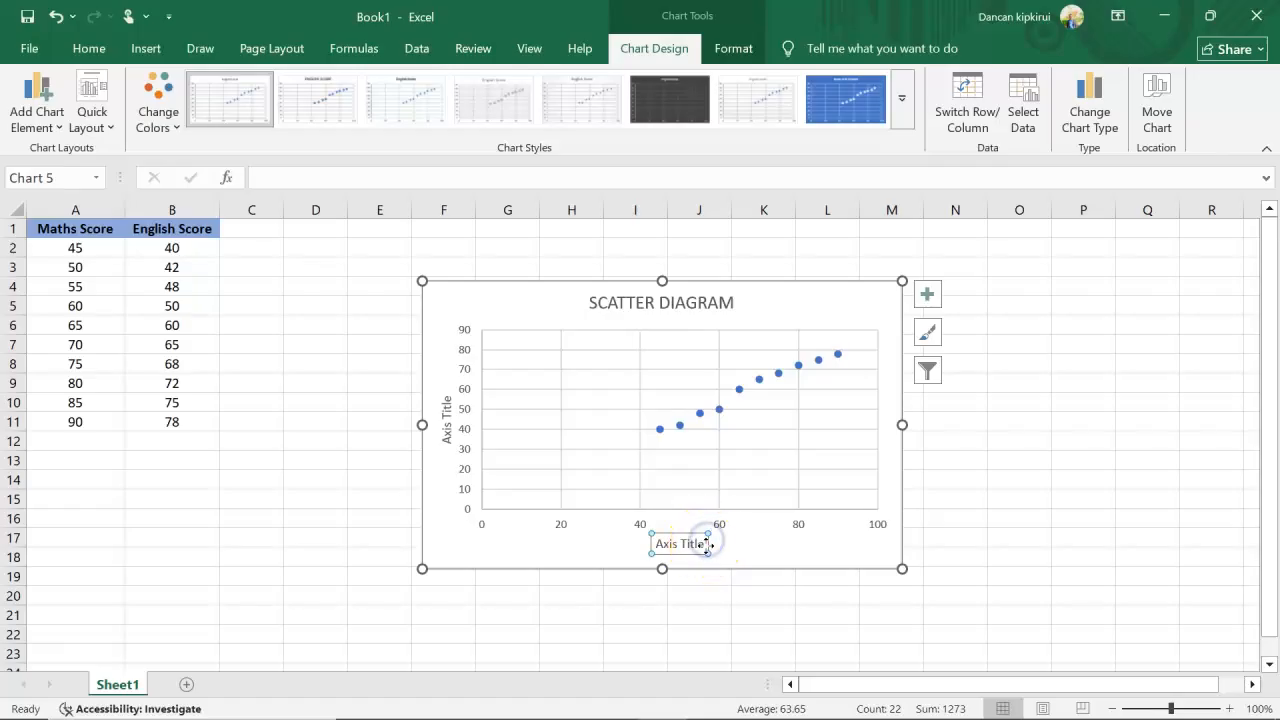
pyautogui.click(705, 547)
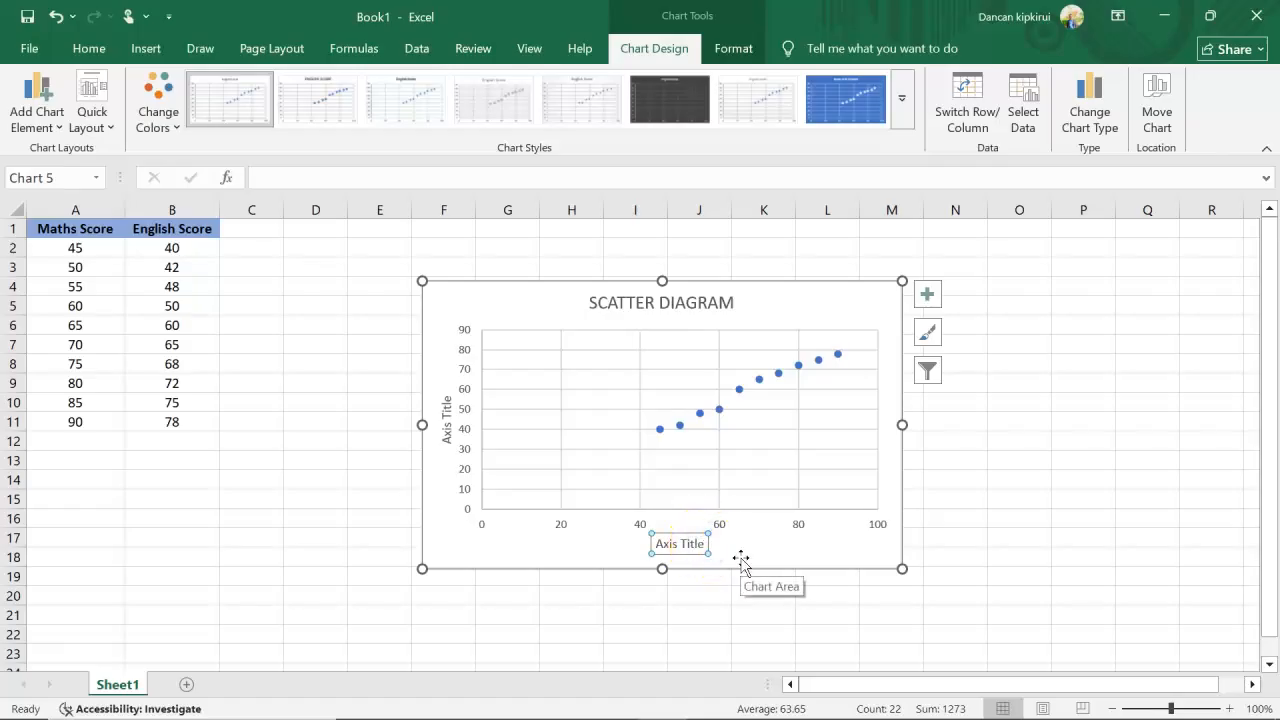
pyautogui.write('M')
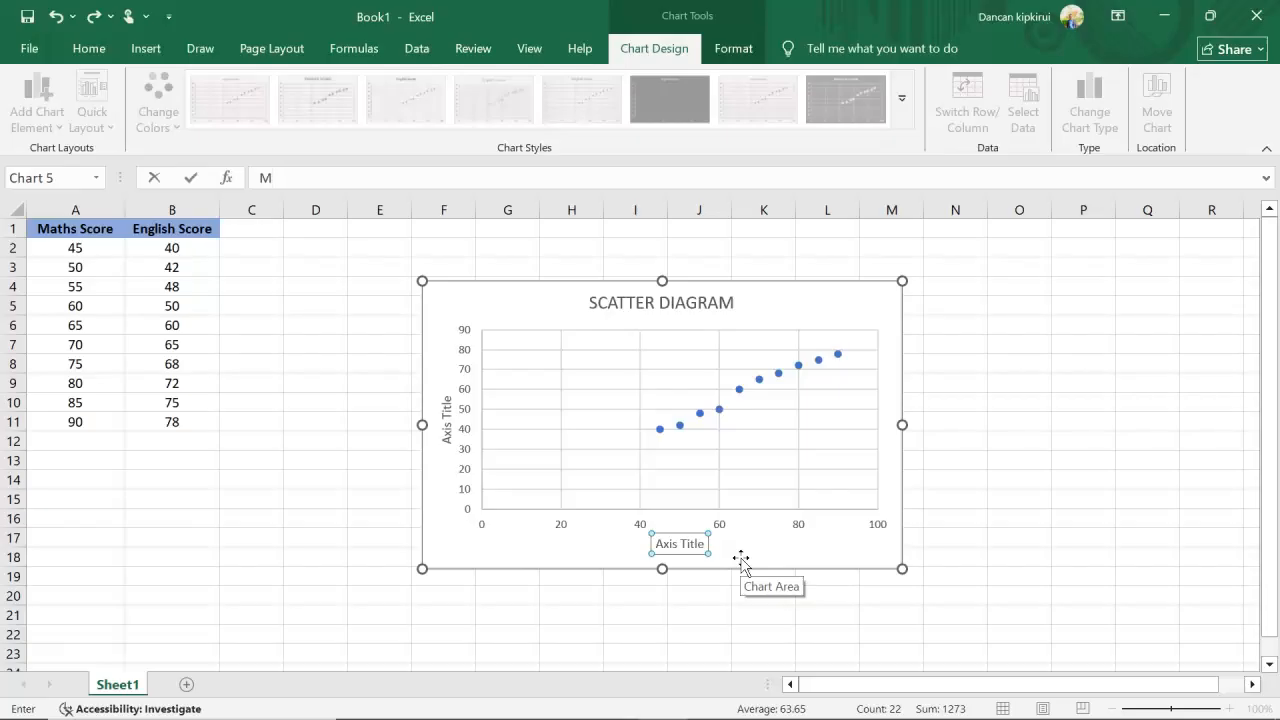
pyautogui.write('ATHS SCORE')
pyautogui.click(575, 558)
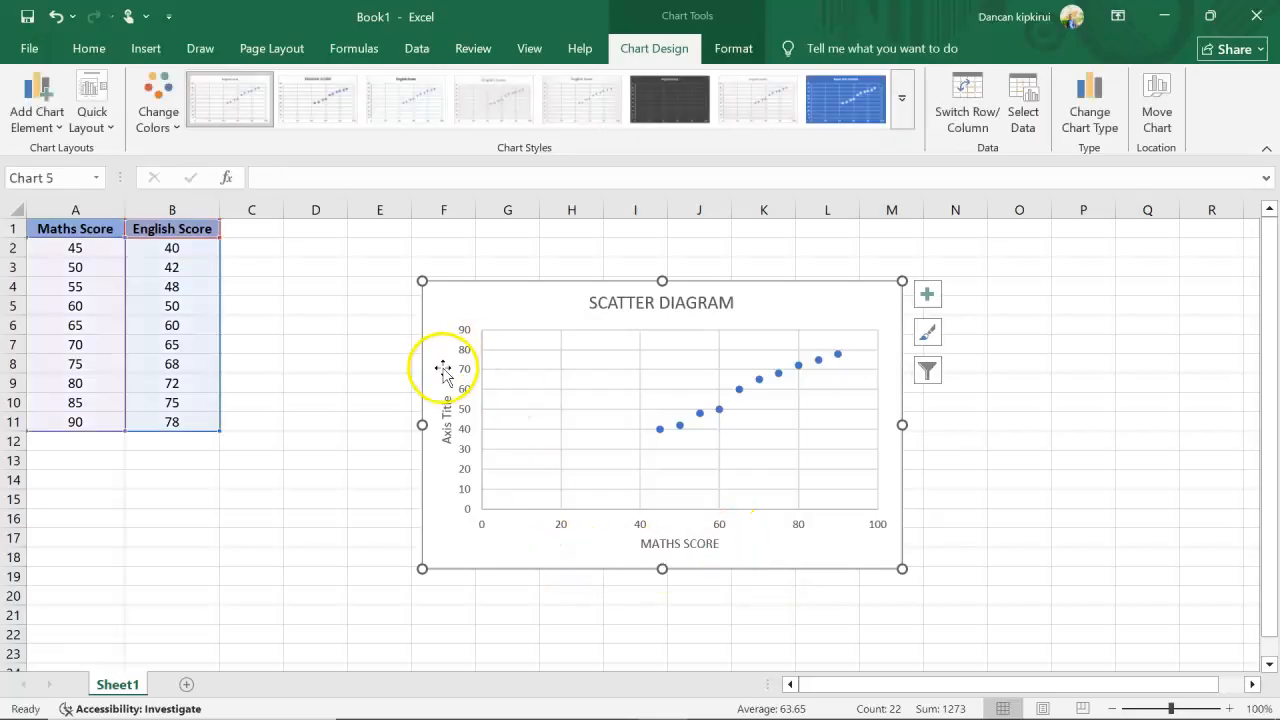
# Replace the vertical axis title text with "ENGLISH SCORE"
pyautogui.click(443, 421)
pyautogui.doubleClick(450, 400)
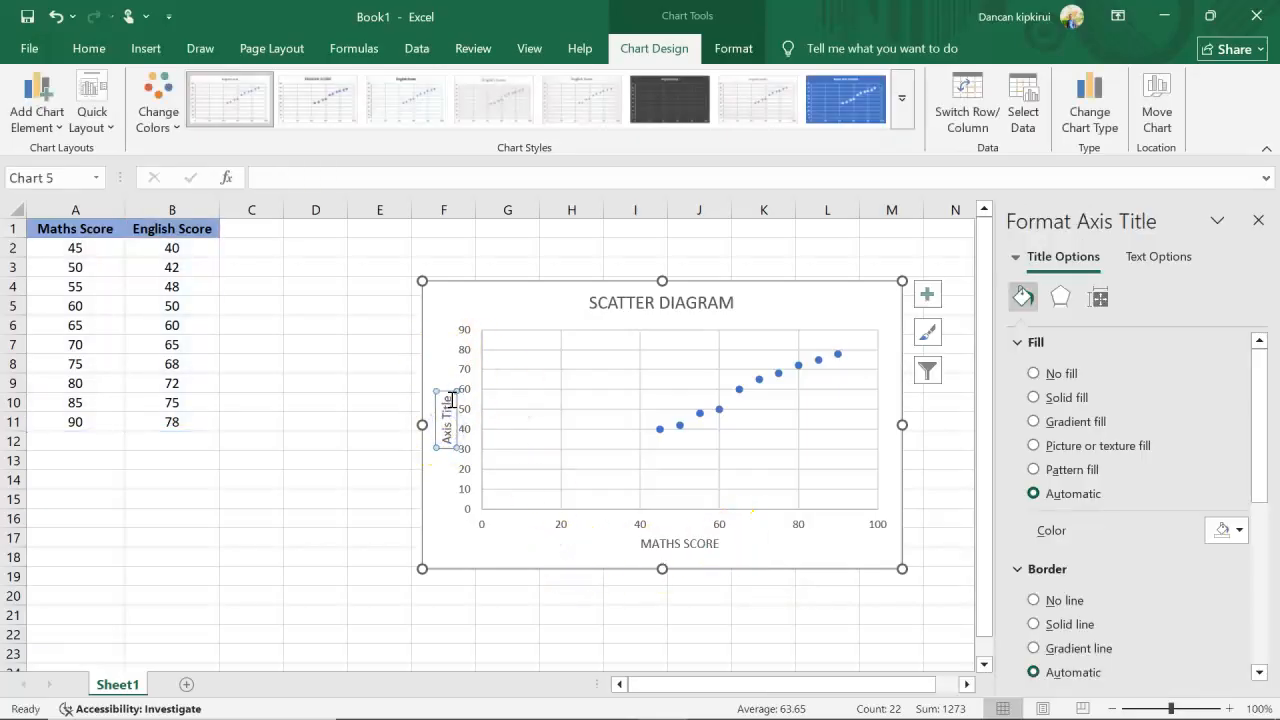
pyautogui.doubleClick(452, 400)
pyautogui.moveTo(451, 398); pyautogui.dragTo(454, 431)
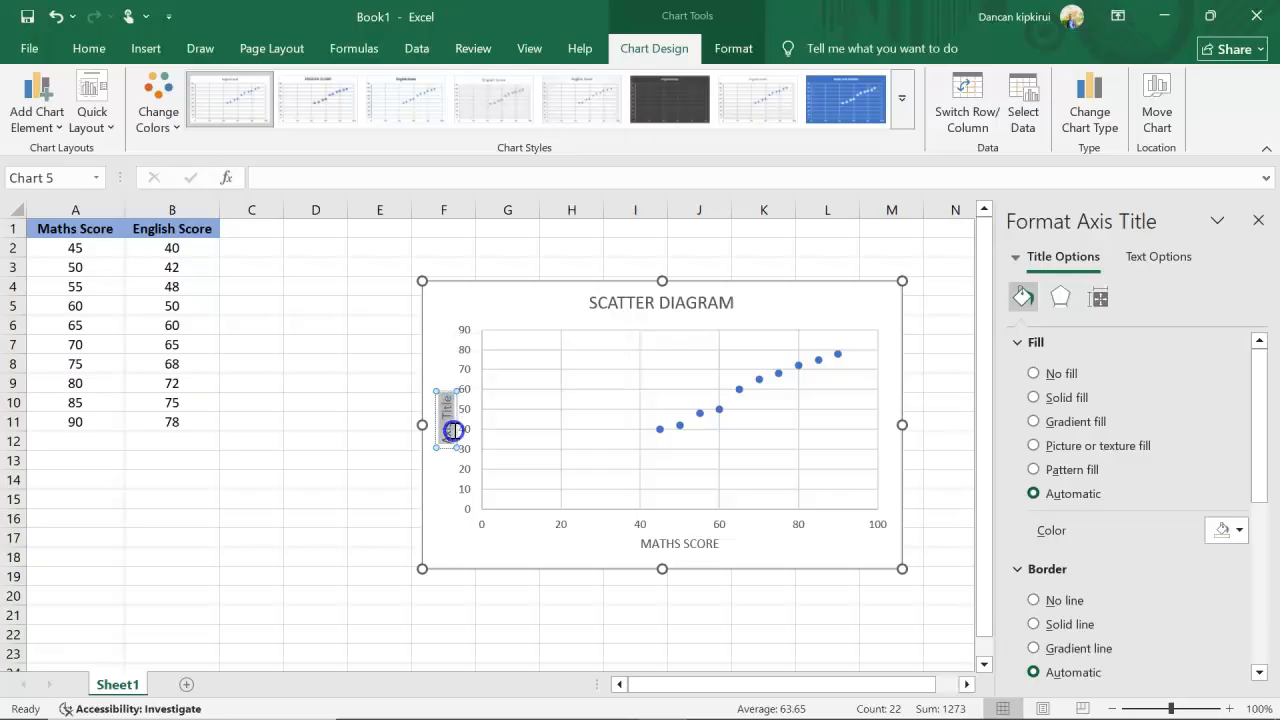
pyautogui.press('BackSpace')
pyautogui.write('ENGLISH SCORE')
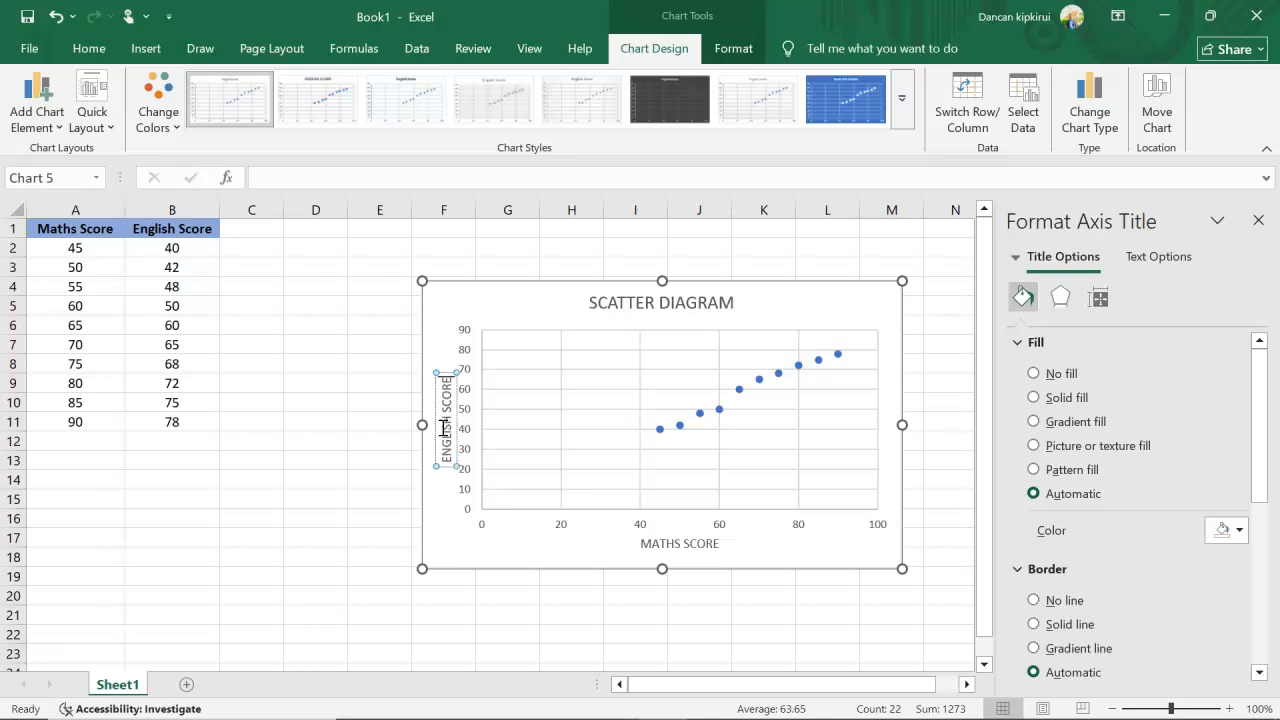
pyautogui.click(535, 285)
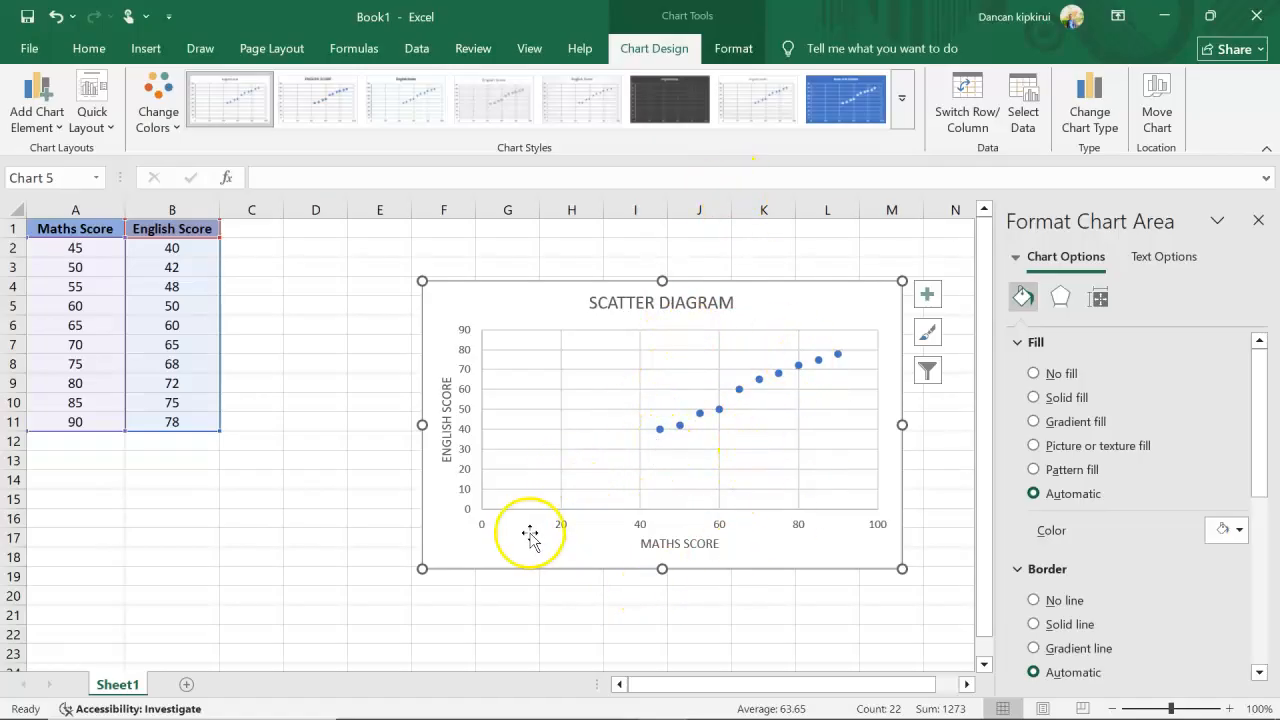
# Set the horizontal axis bounds to a minimum of 35 and a maximum of 90, with a major unit of 5
pyautogui.moveTo(506, 530); pyautogui.dragTo(500, 531)
pyautogui.click(482, 529)
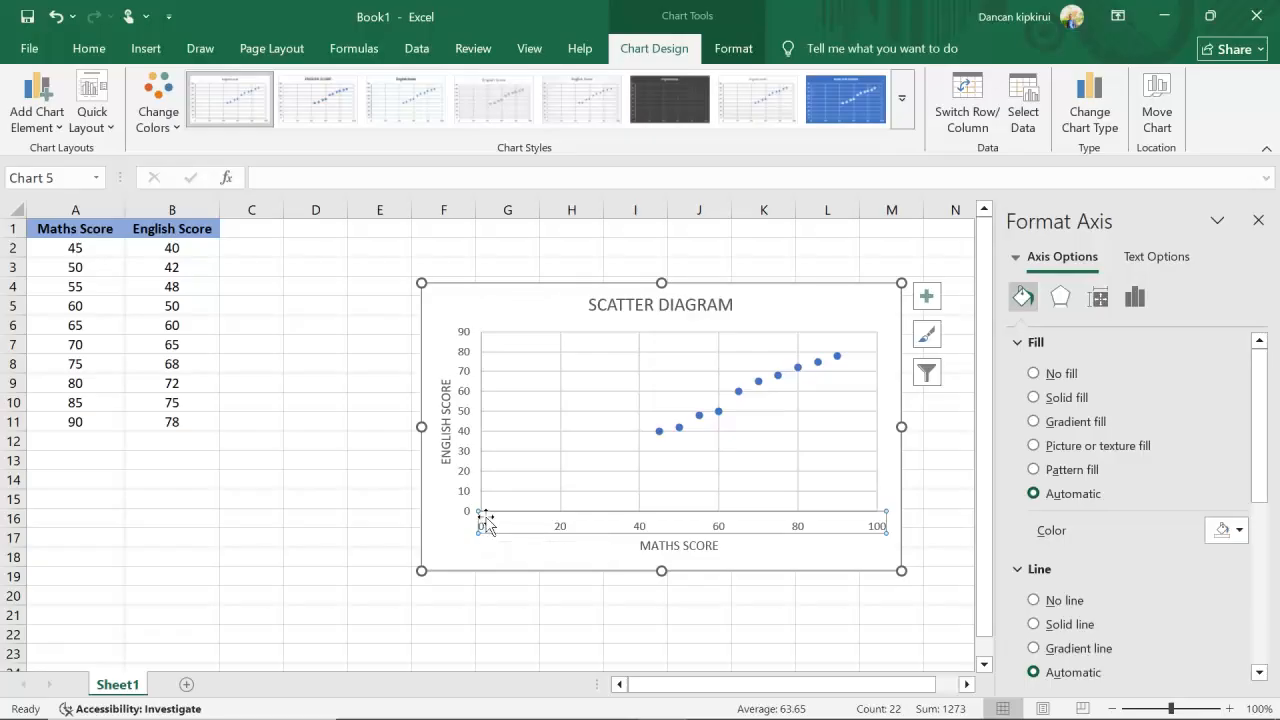
pyautogui.rightClick(487, 527)
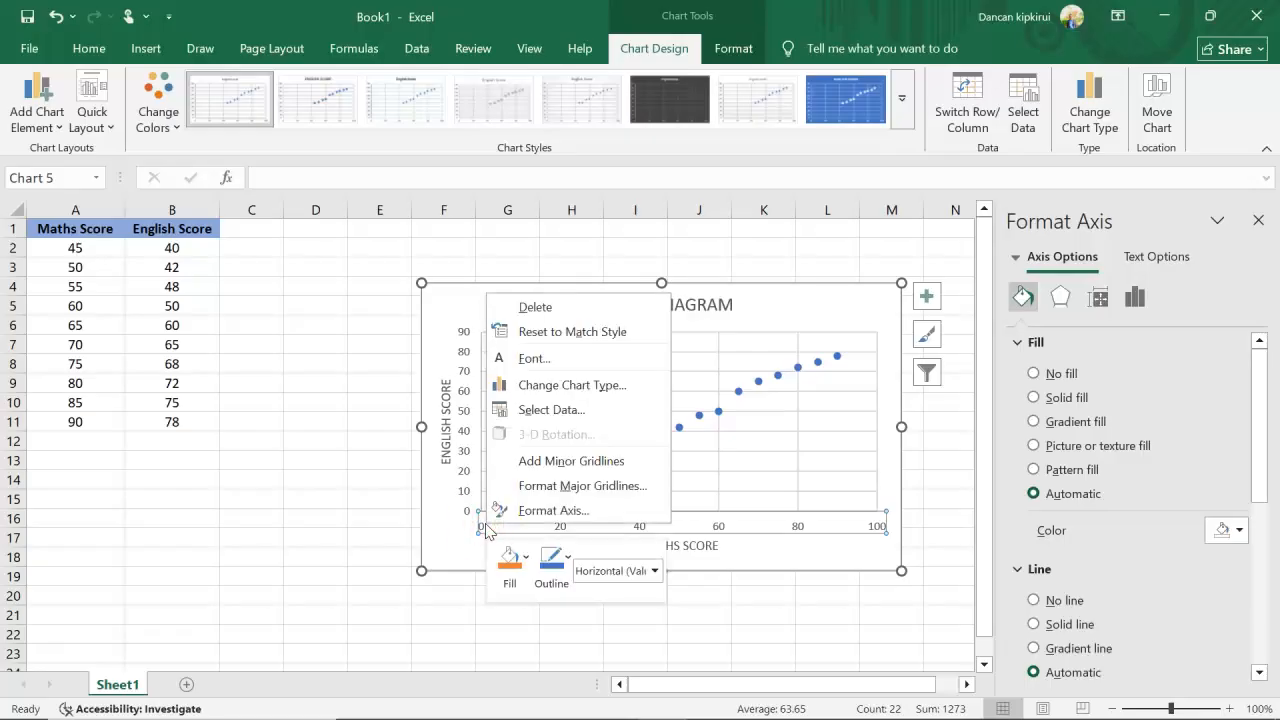
pyautogui.click(545, 512)
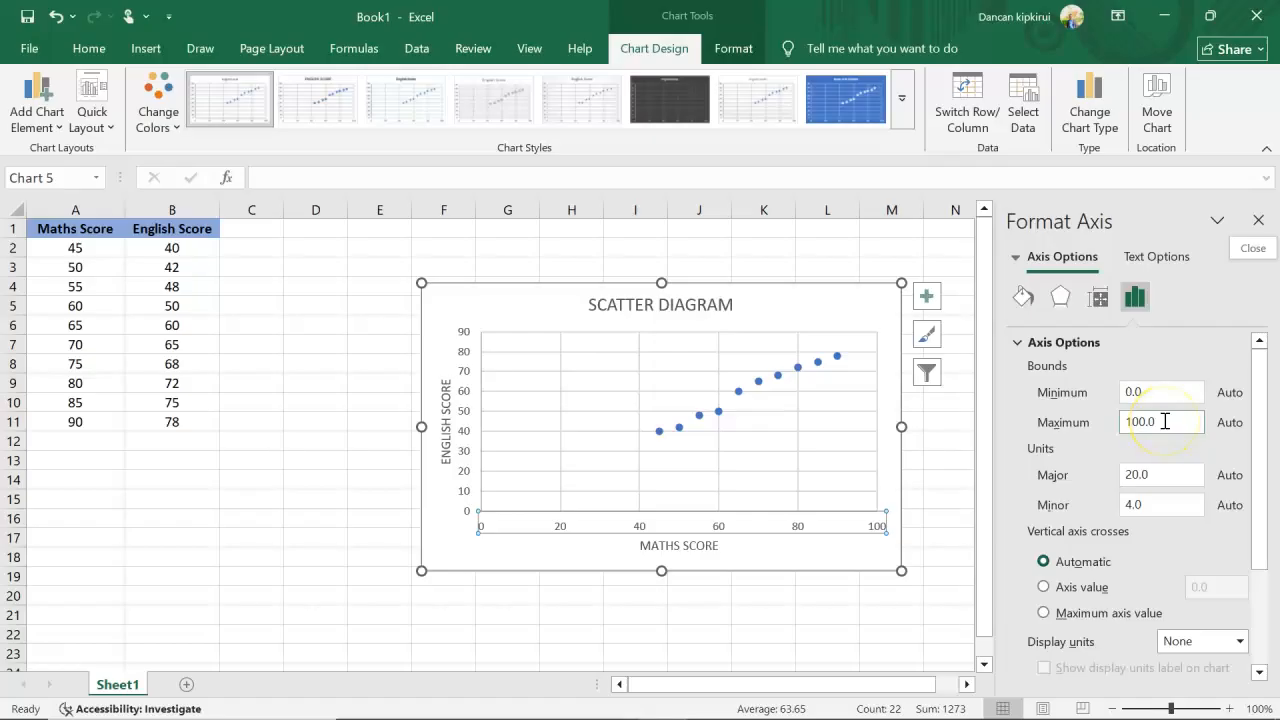
pyautogui.click(1141, 395)
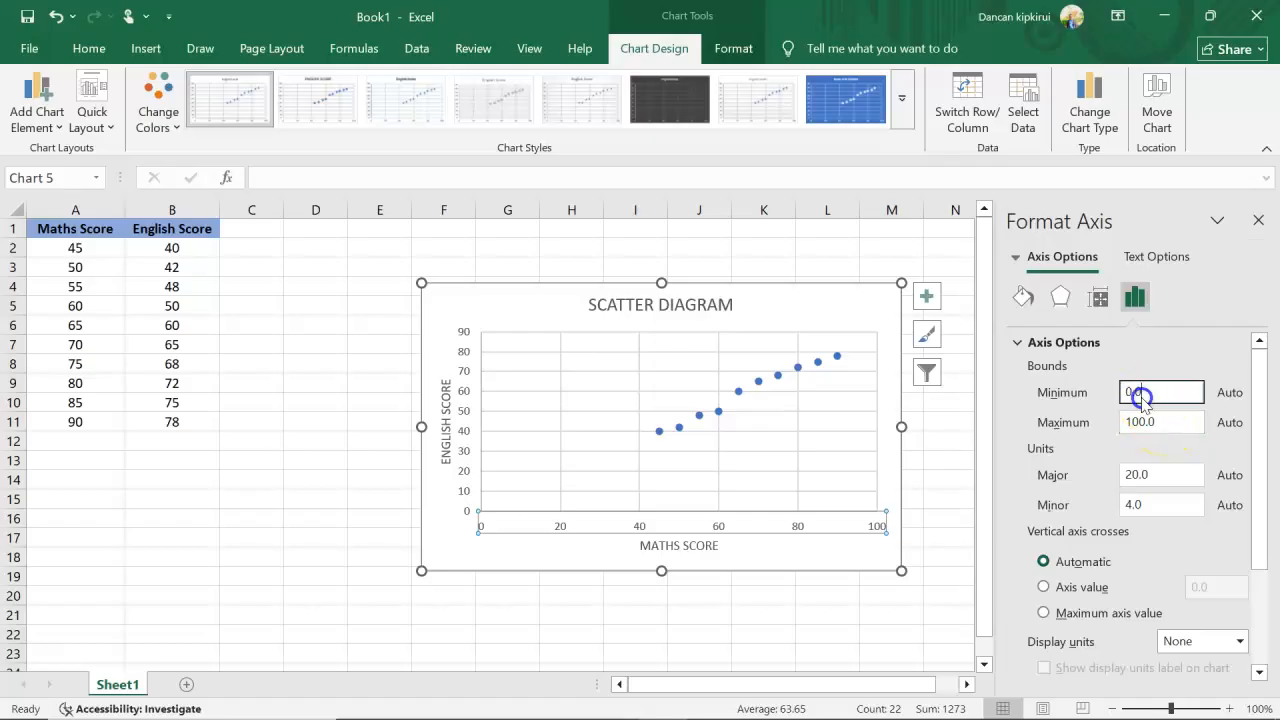
pyautogui.write('35')
pyautogui.click(1088, 433)
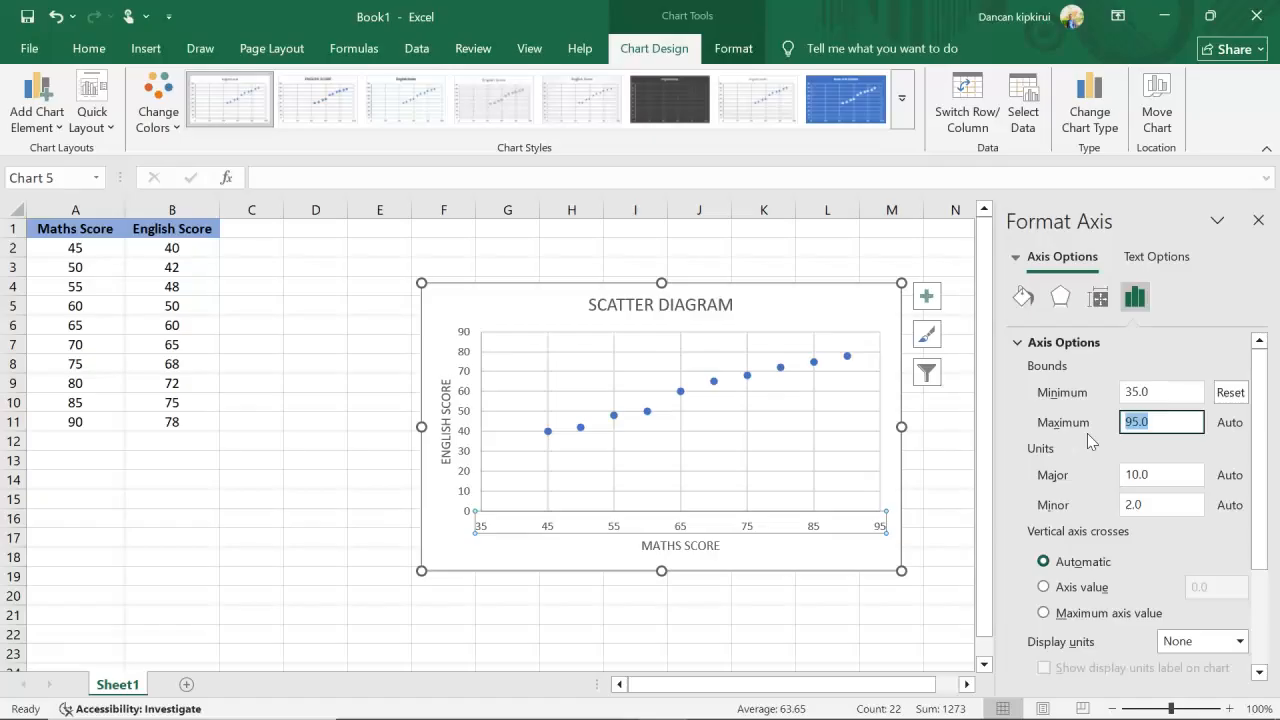
pyautogui.write('90')
pyautogui.click(1106, 480)
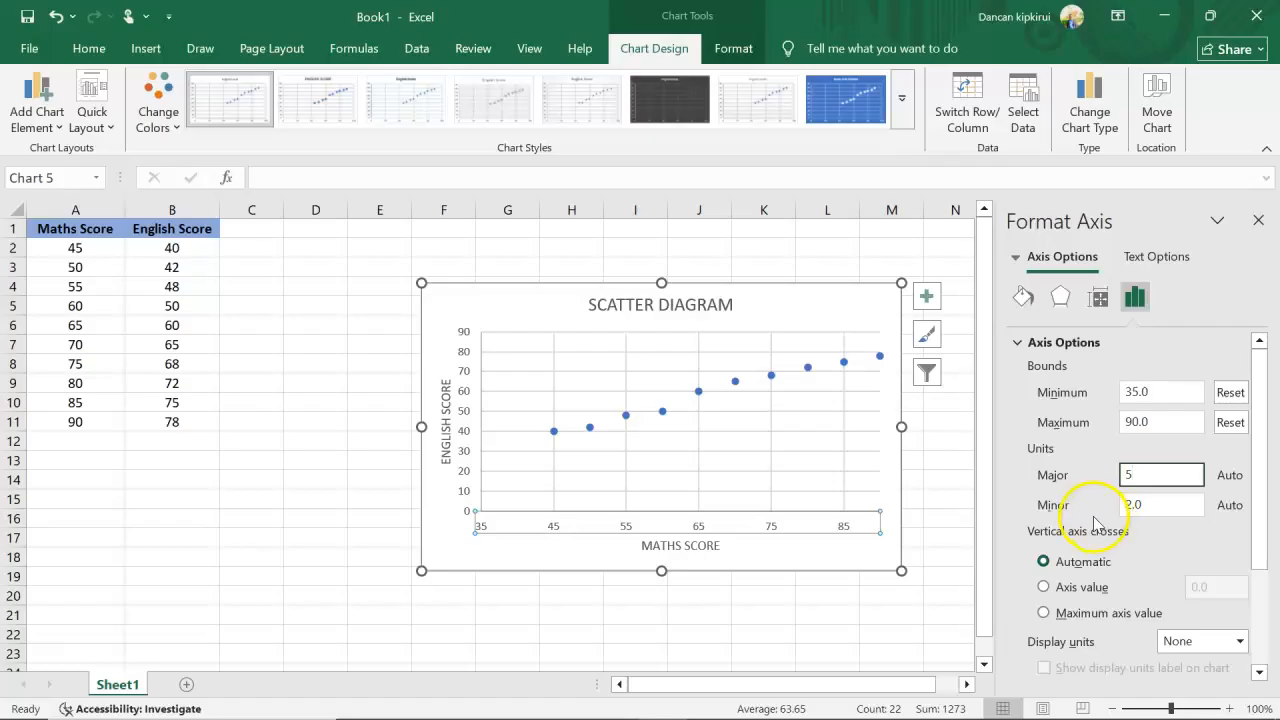
pyautogui.click(1155, 508)
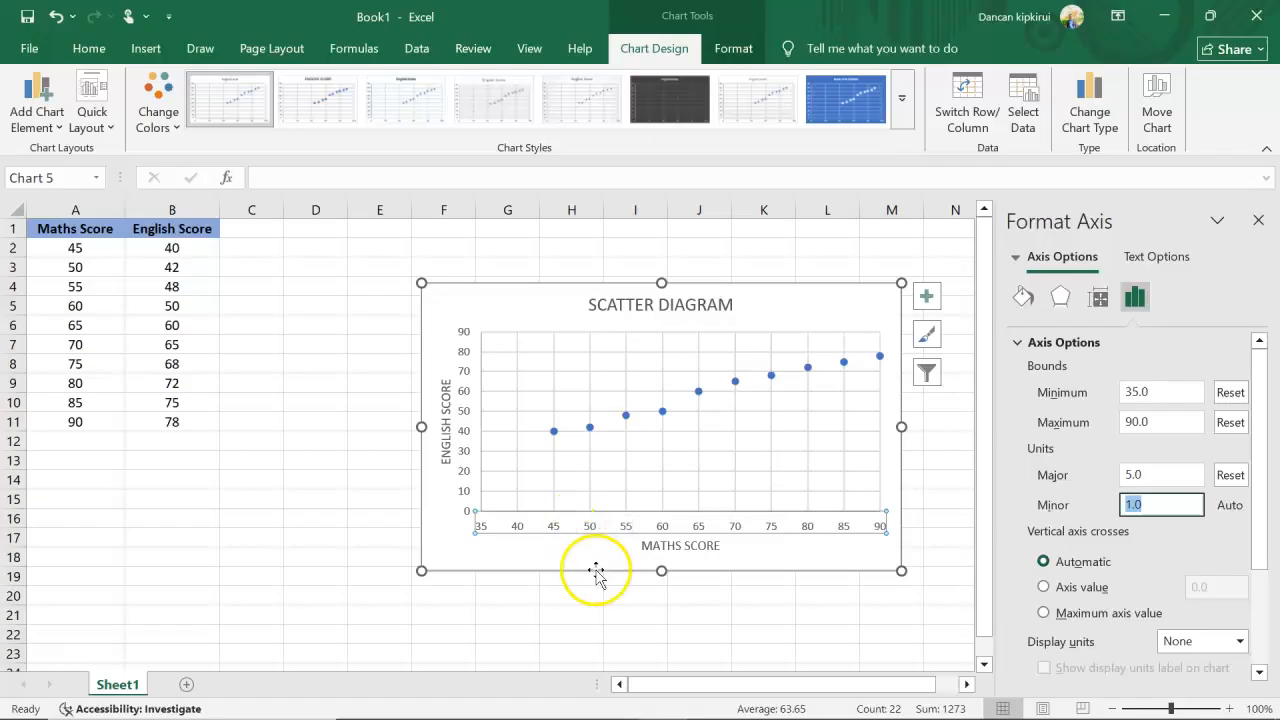
# Set the vertical axis bounds to a minimum of 35 and a maximum of 90
pyautogui.click(466, 406)
pyautogui.click(465, 402)
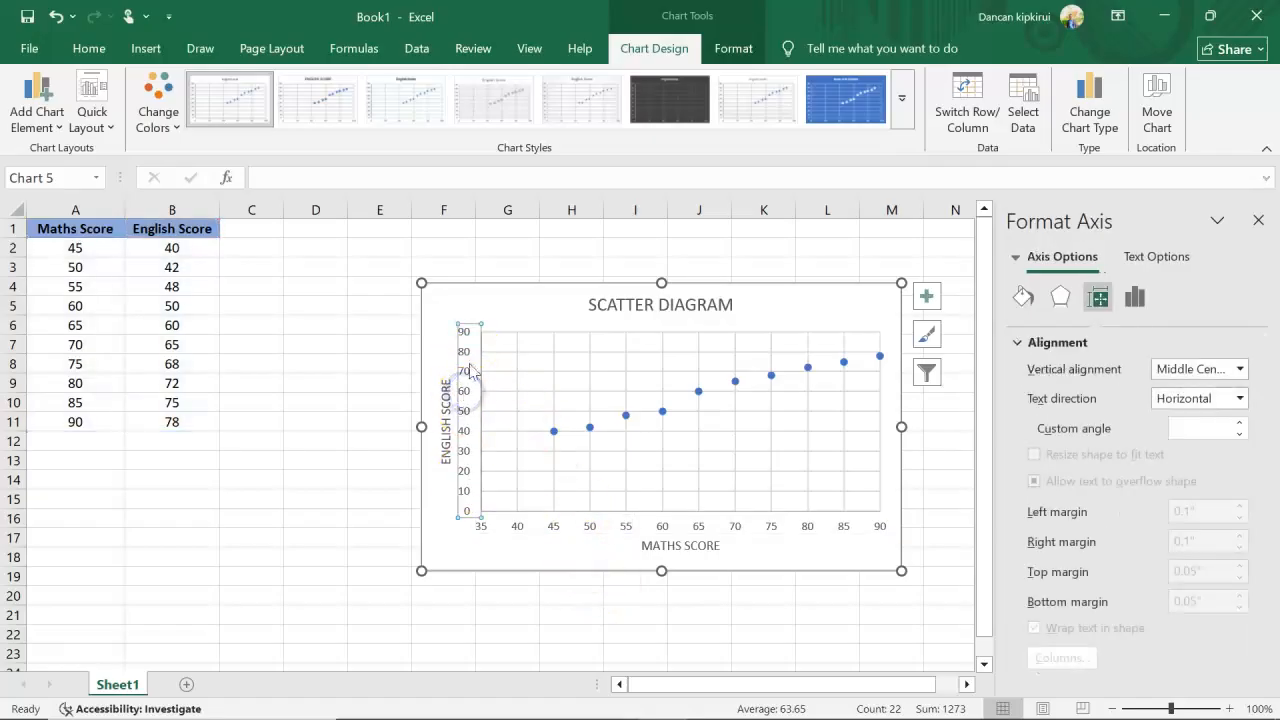
pyautogui.rightClick(462, 350)
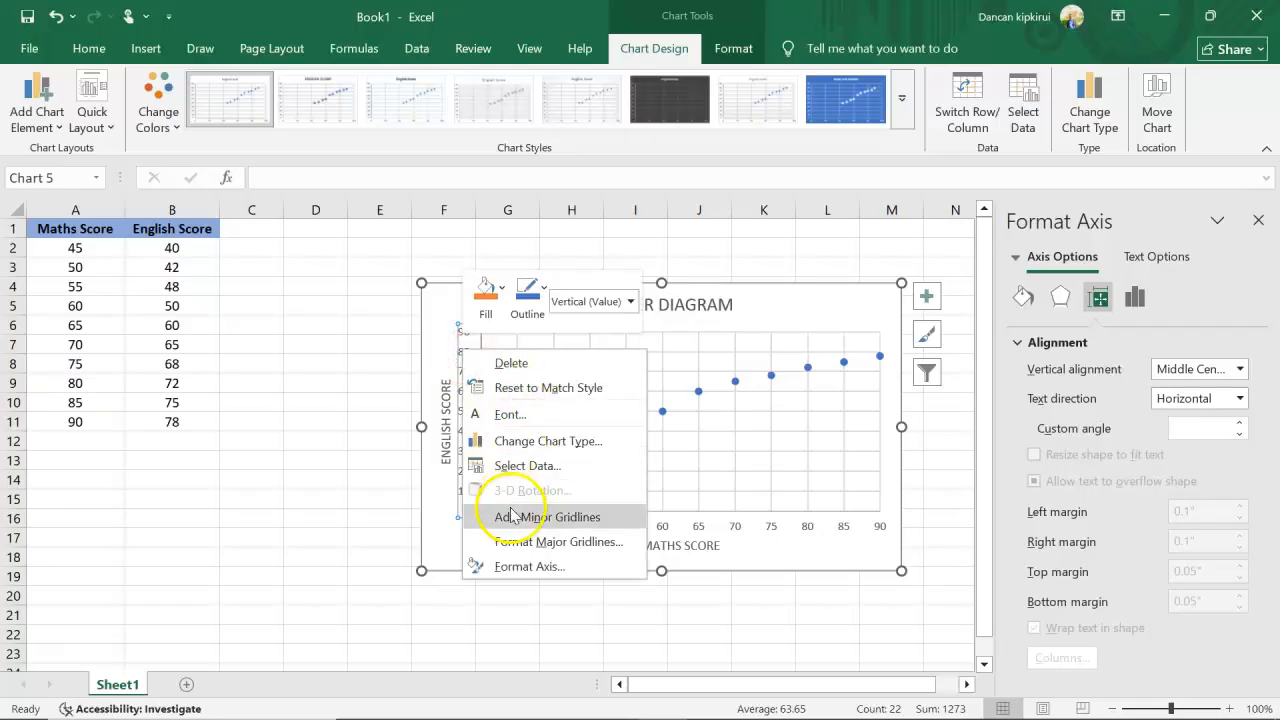
pyautogui.click(530, 567)
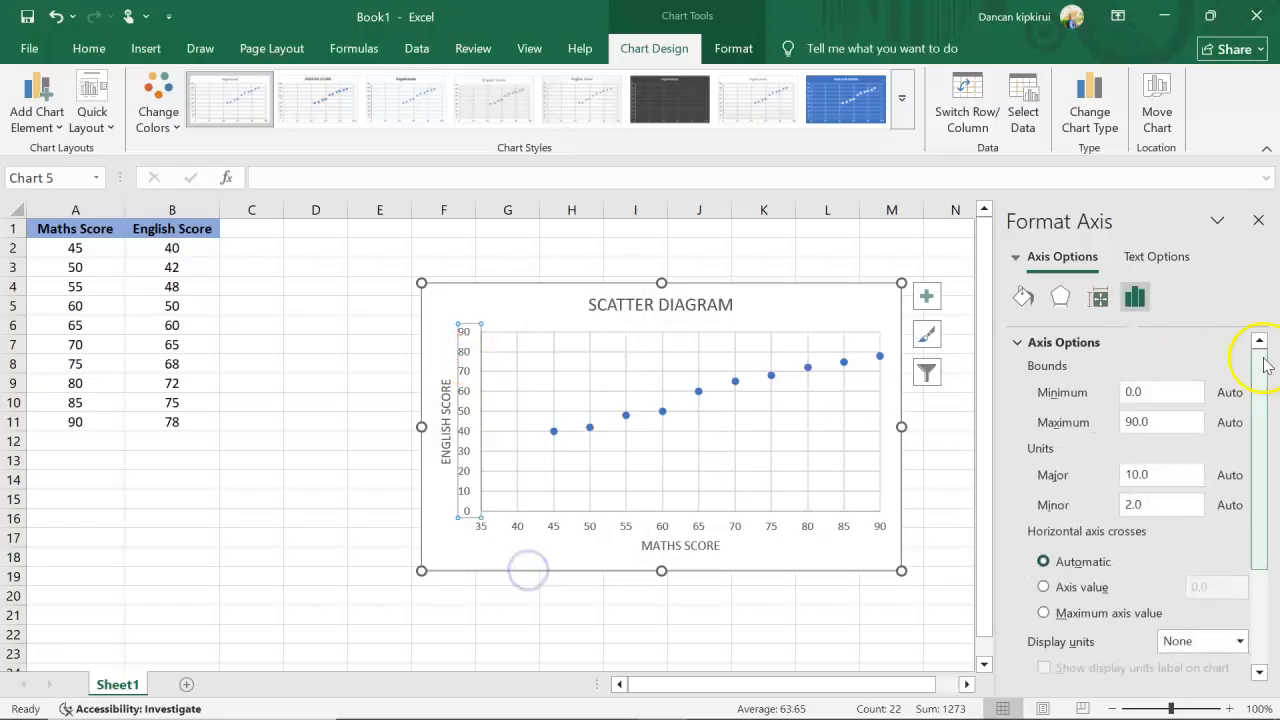
pyautogui.click(1175, 394)
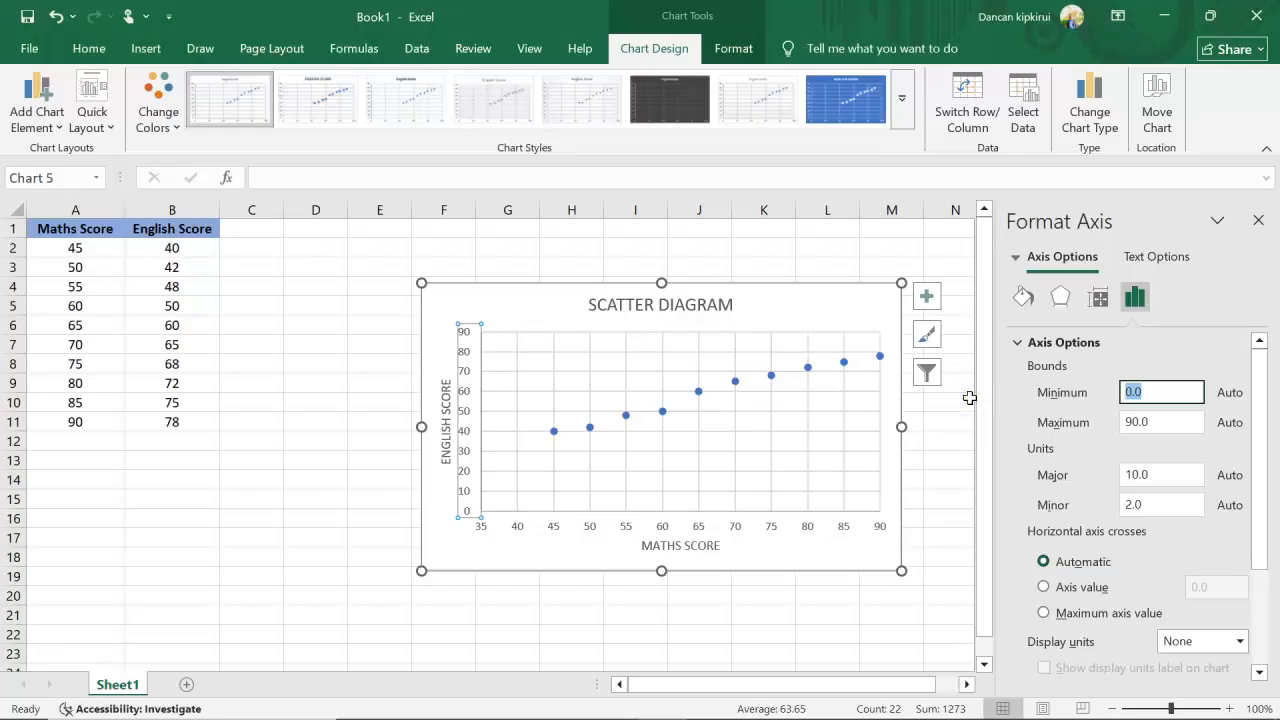
pyautogui.write('35')
pyautogui.click(1140, 426)
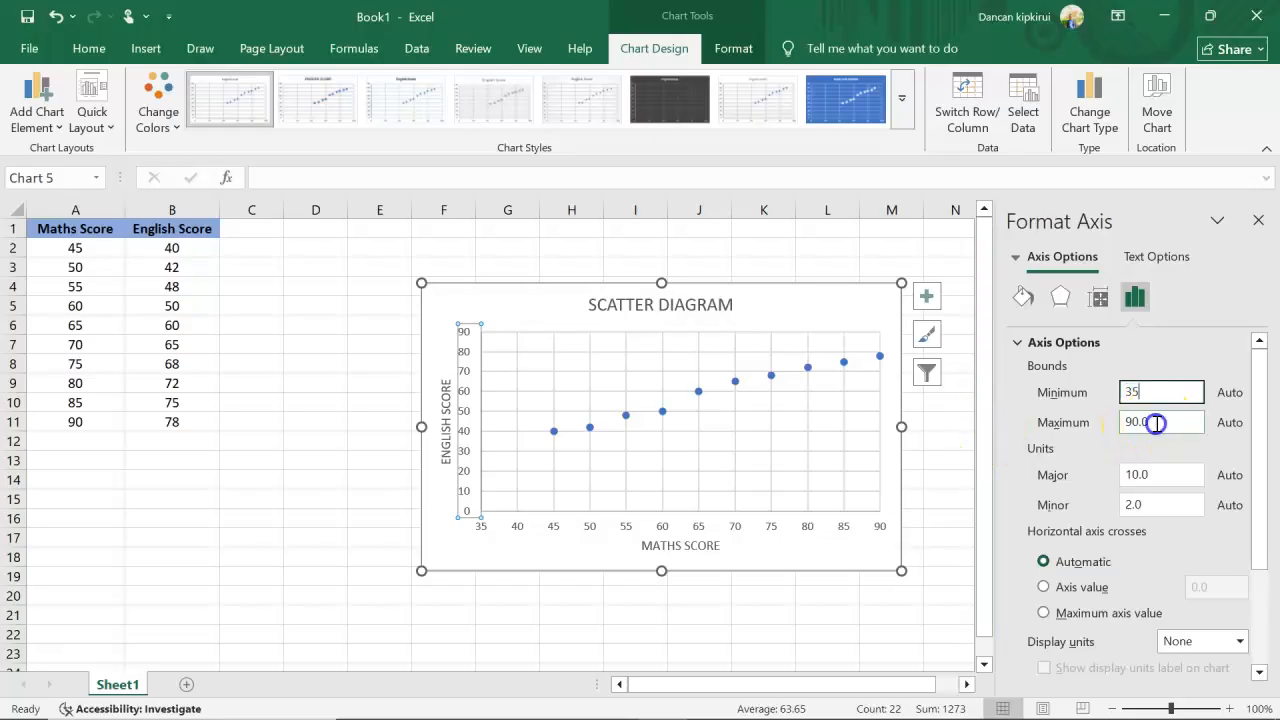
pyautogui.moveTo(1156, 423); pyautogui.dragTo(1046, 424)
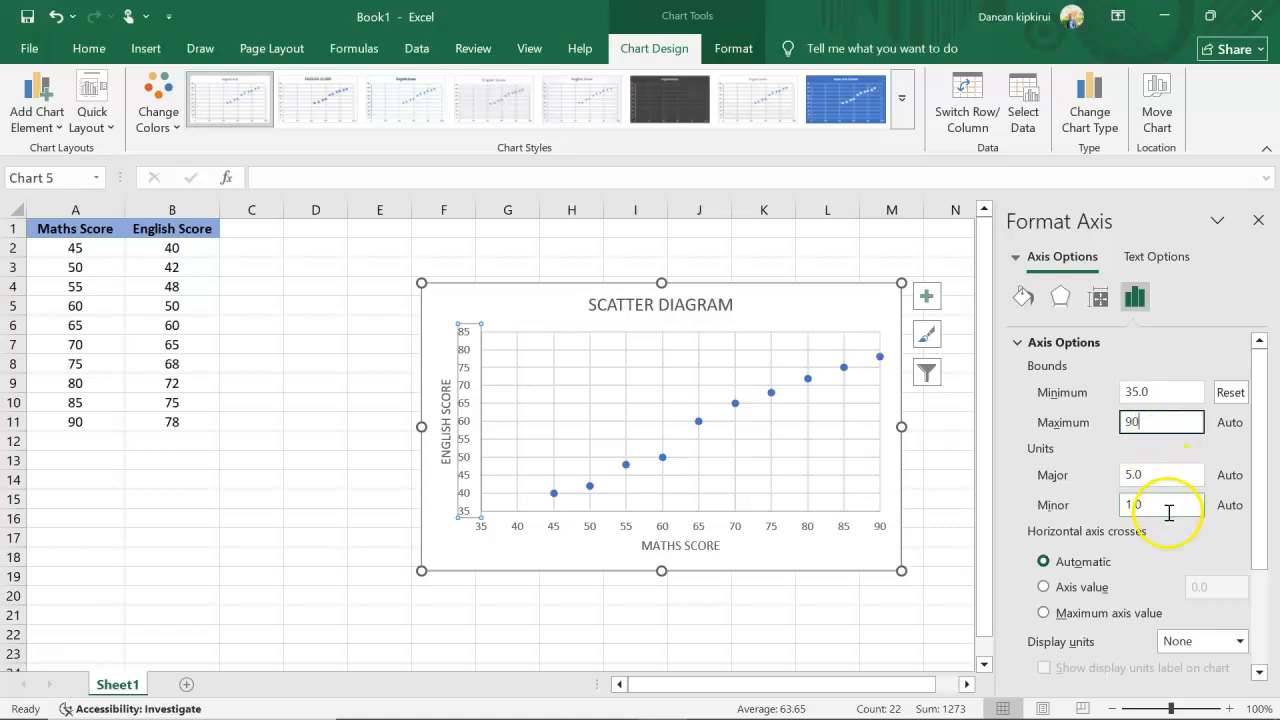
pyautogui.click(860, 478)
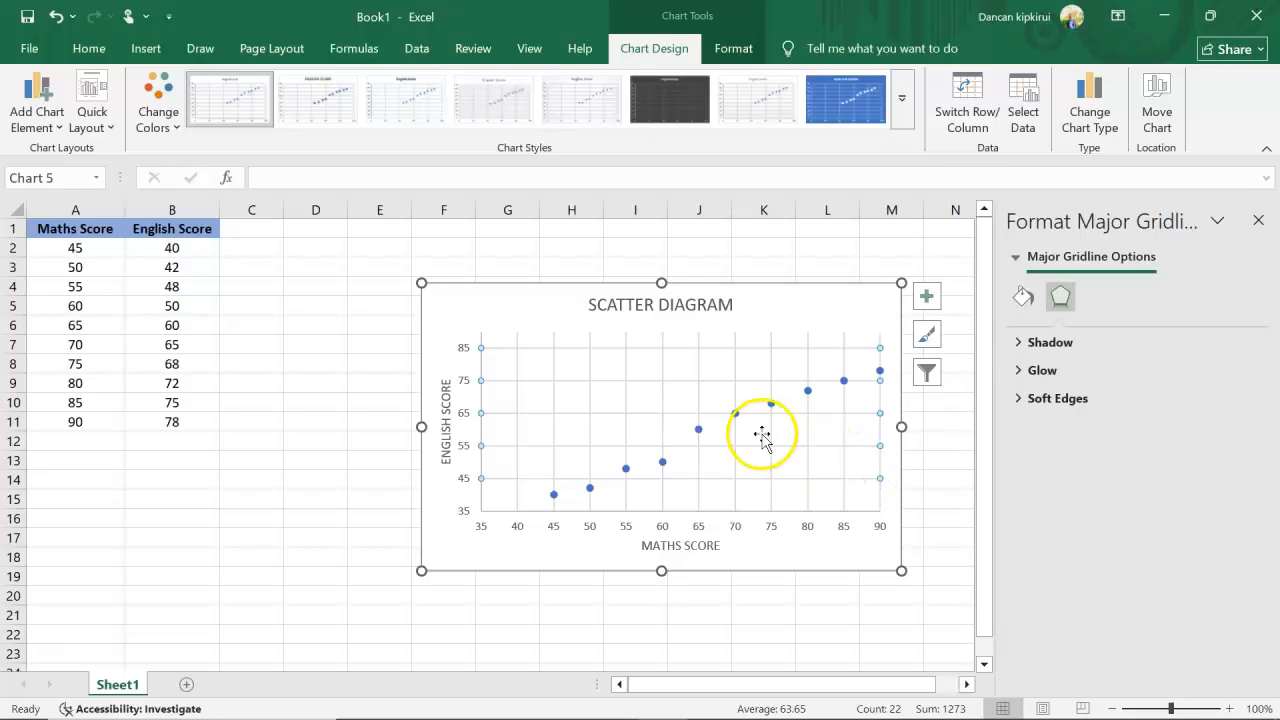
pyautogui.click(862, 566)
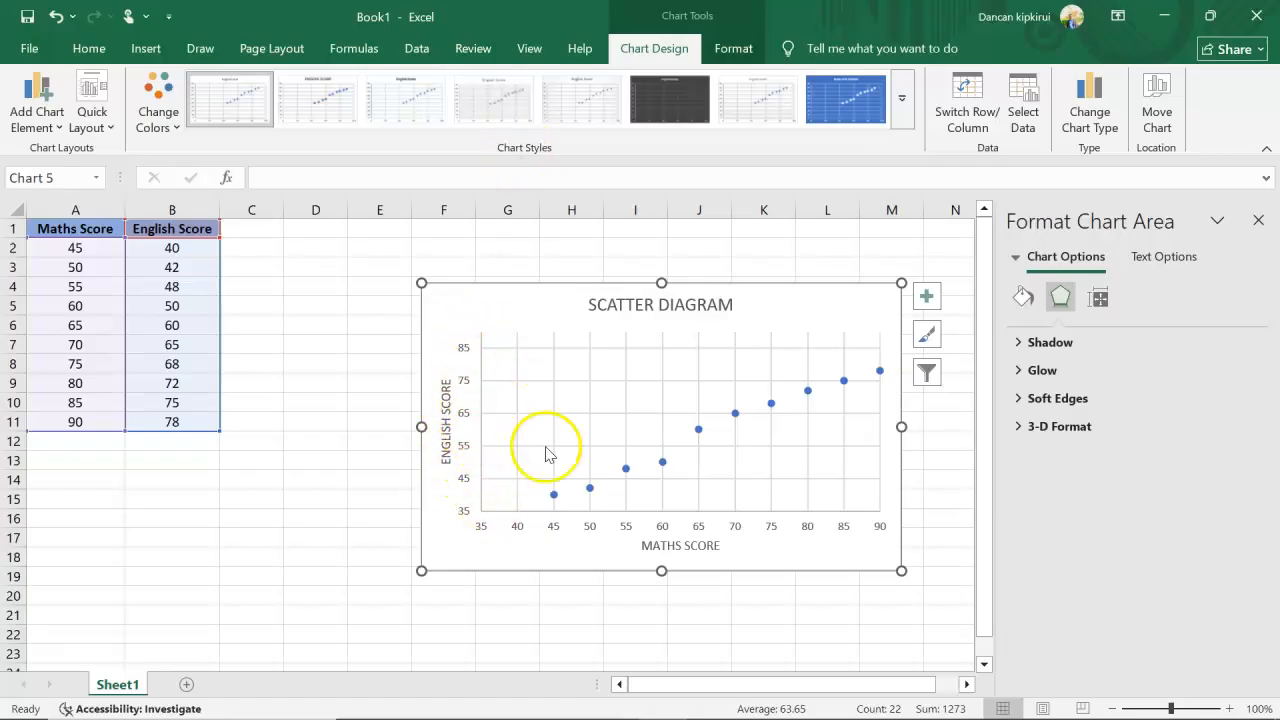
# Try out several different chart styles on the scatter diagram, including light and dark background variants
pyautogui.click(932, 487)
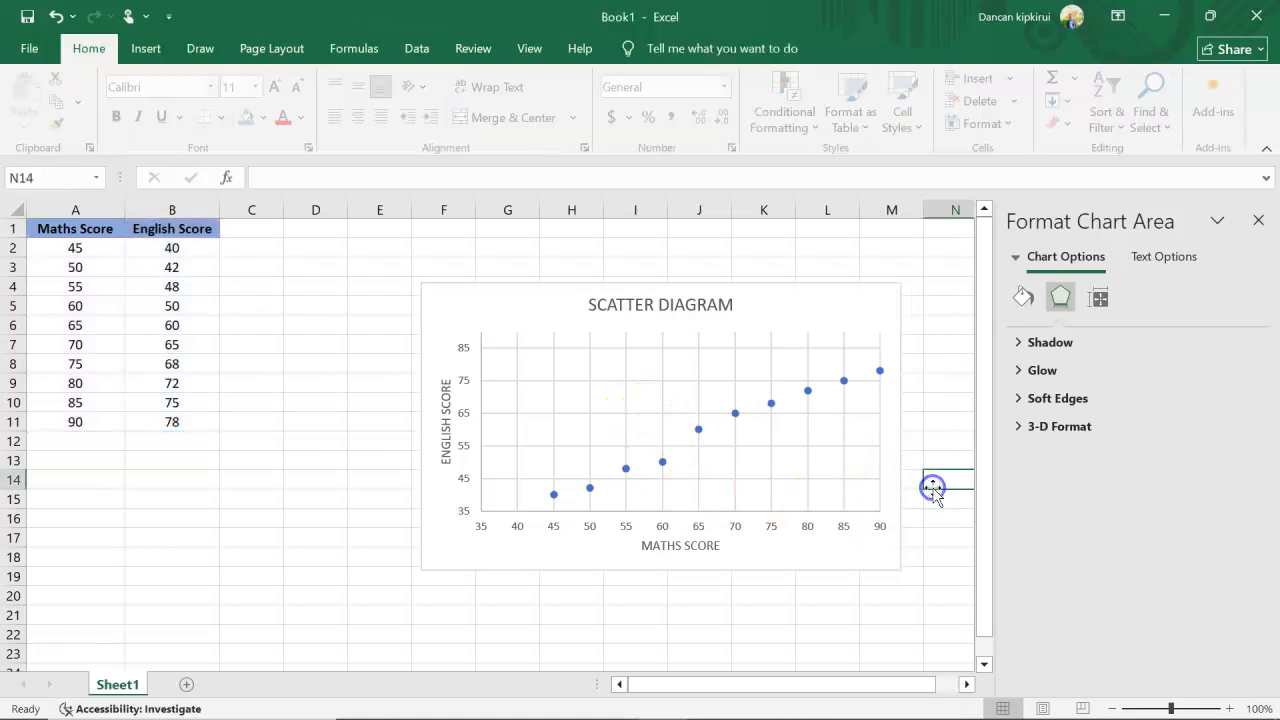
pyautogui.click(620, 369)
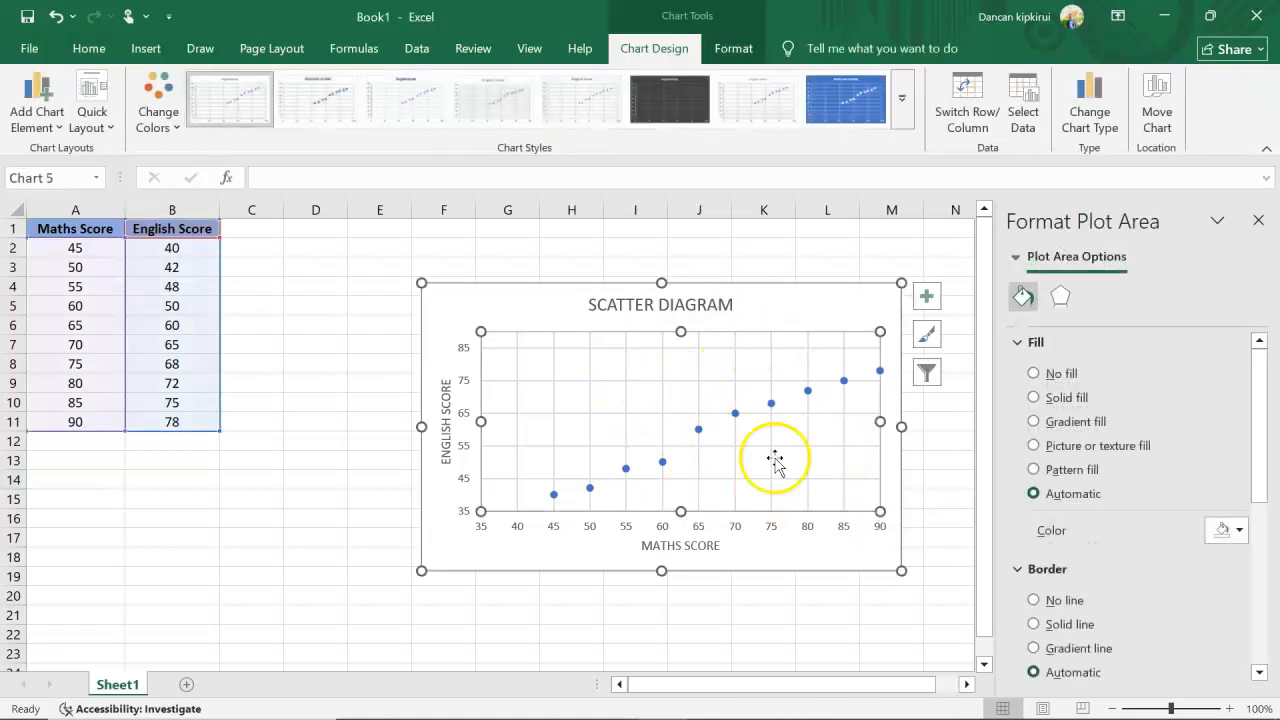
pyautogui.click(928, 340)
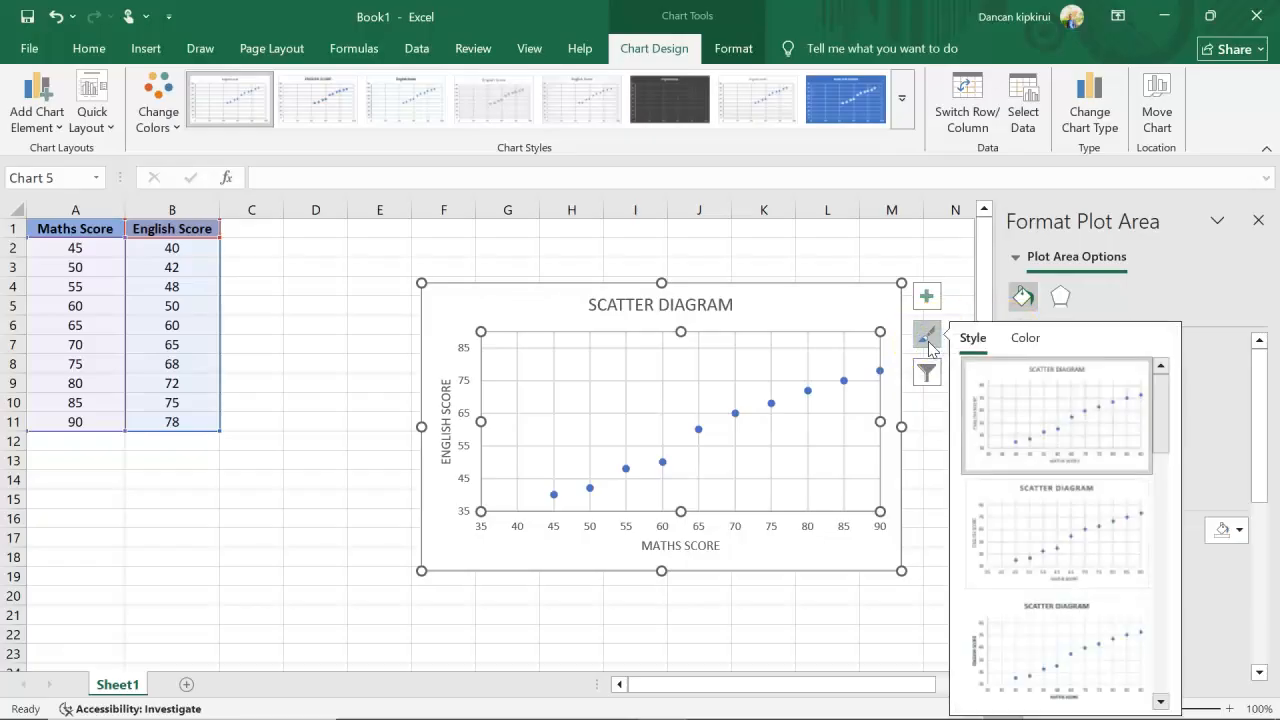
pyautogui.click(1058, 425)
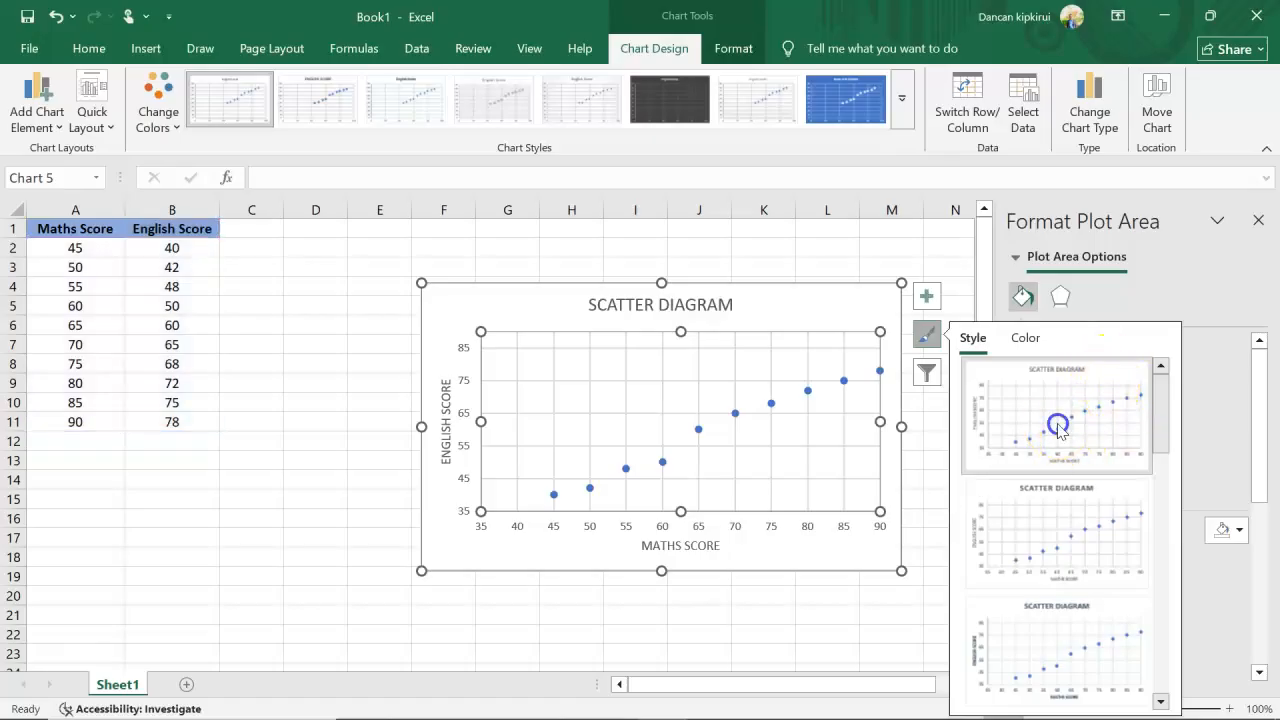
pyautogui.click(1060, 530)
pyautogui.moveTo(1162, 400); pyautogui.dragTo(1158, 478)
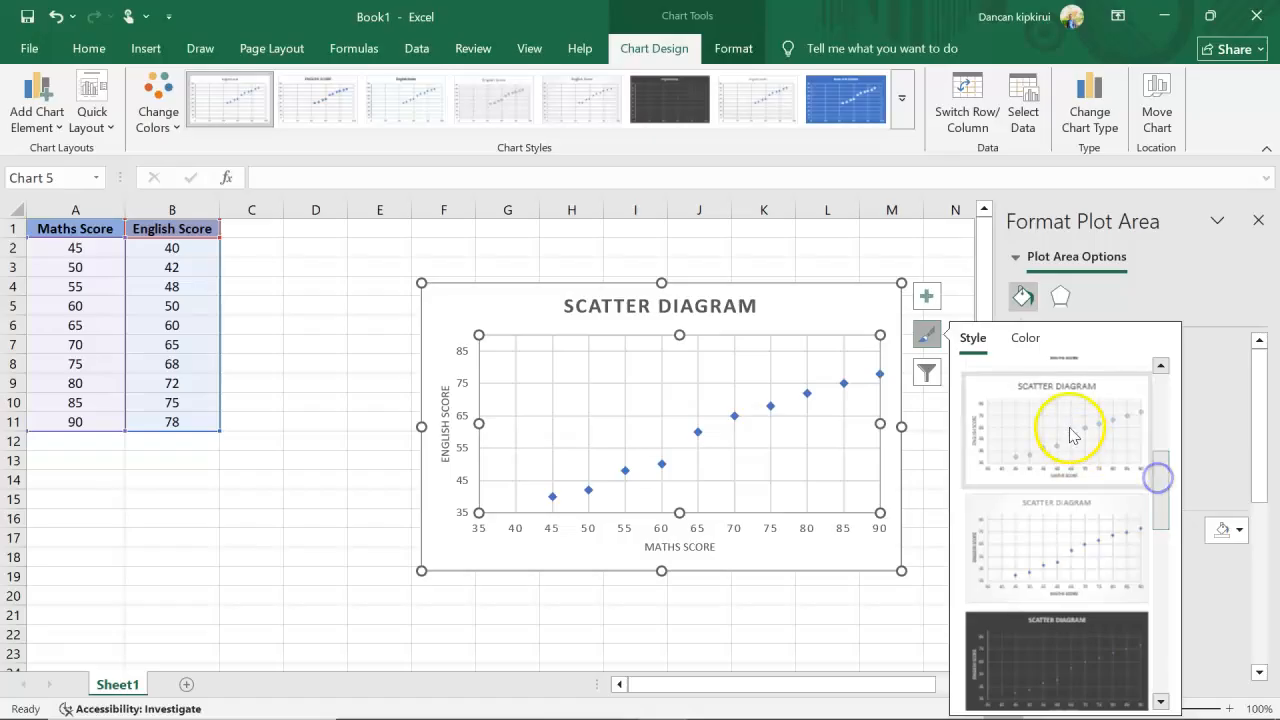
pyautogui.click(1070, 430)
pyautogui.click(1070, 555)
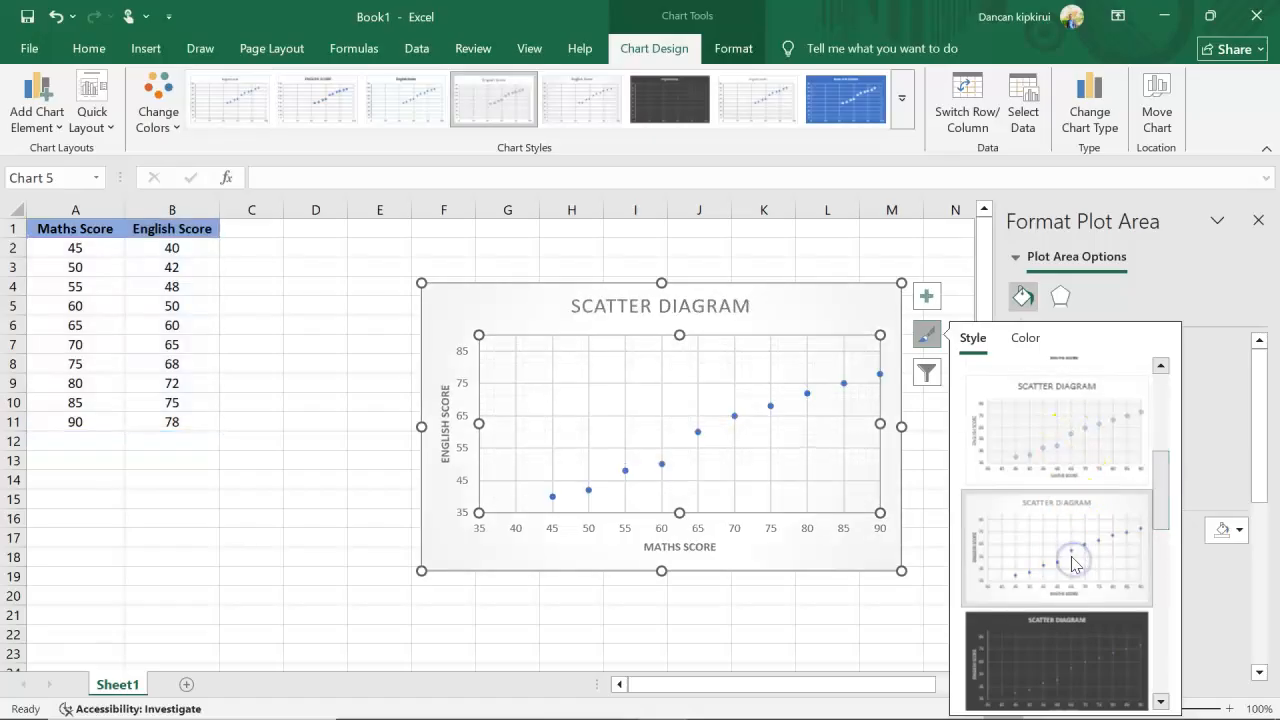
pyautogui.click(1080, 646)
pyautogui.moveTo(1160, 512); pyautogui.dragTo(1166, 634)
pyautogui.click(1086, 557)
pyautogui.click(1080, 375)
pyautogui.click(1063, 505)
# Apply the chart style with a hatched plot area and hollow diamond markers to the scatter diagram
pyautogui.click(1086, 630)
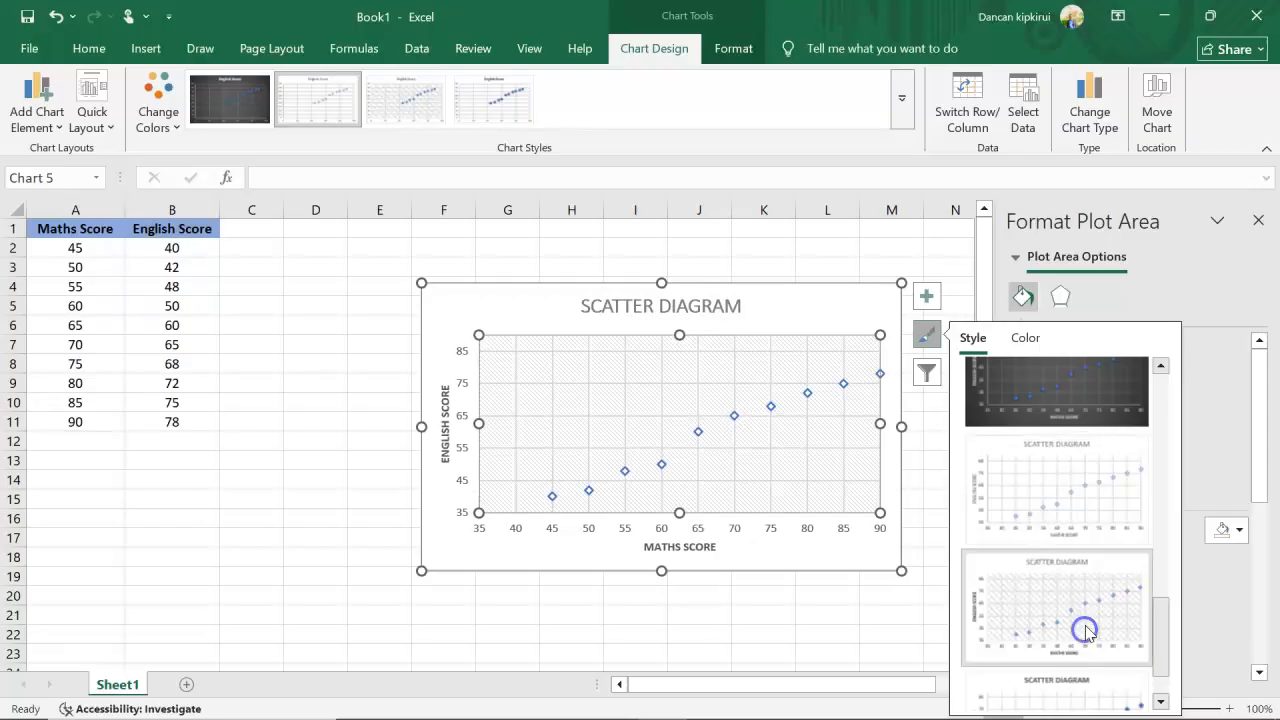
pyautogui.moveTo(1160, 622); pyautogui.dragTo(1177, 677)
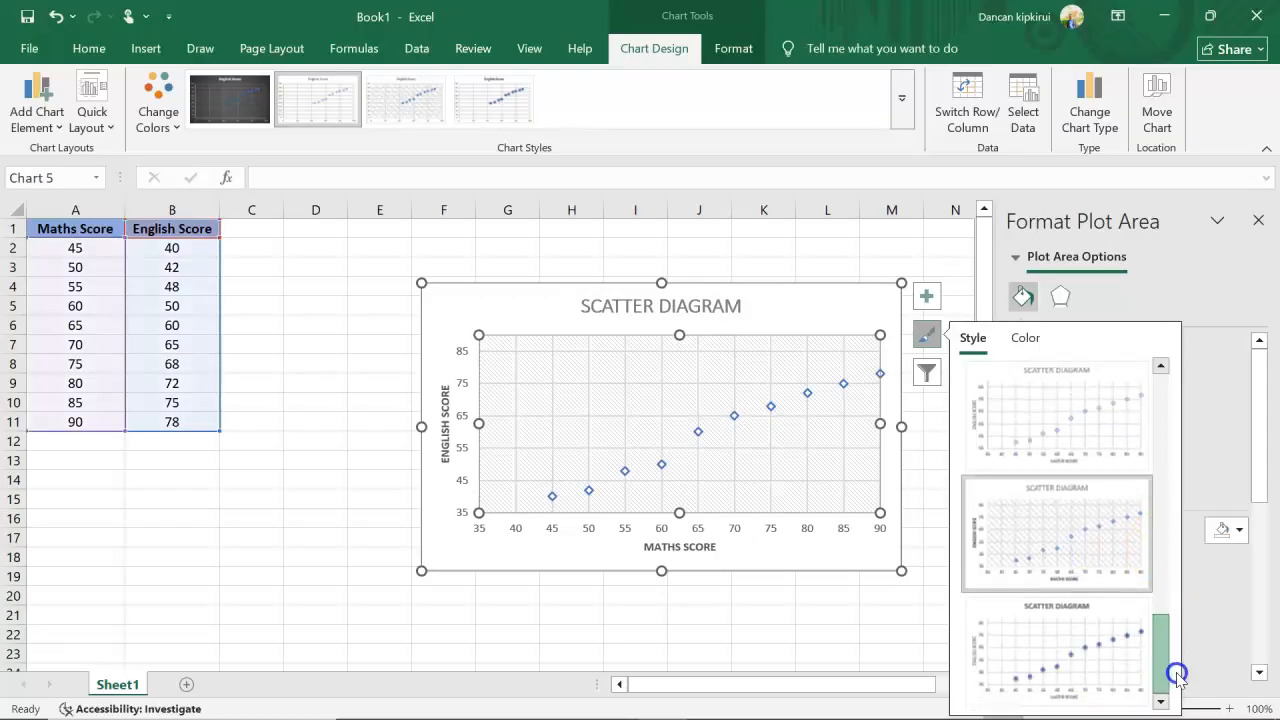
pyautogui.click(1125, 673)
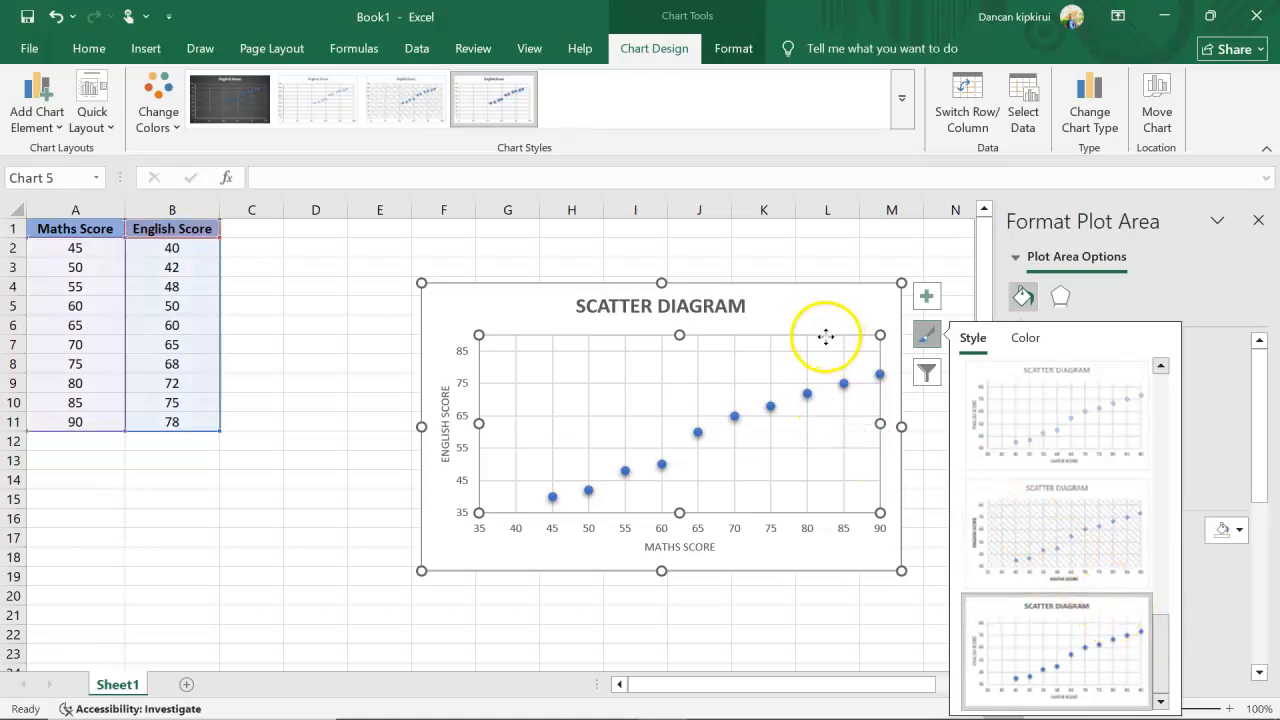
pyautogui.click(1058, 518)
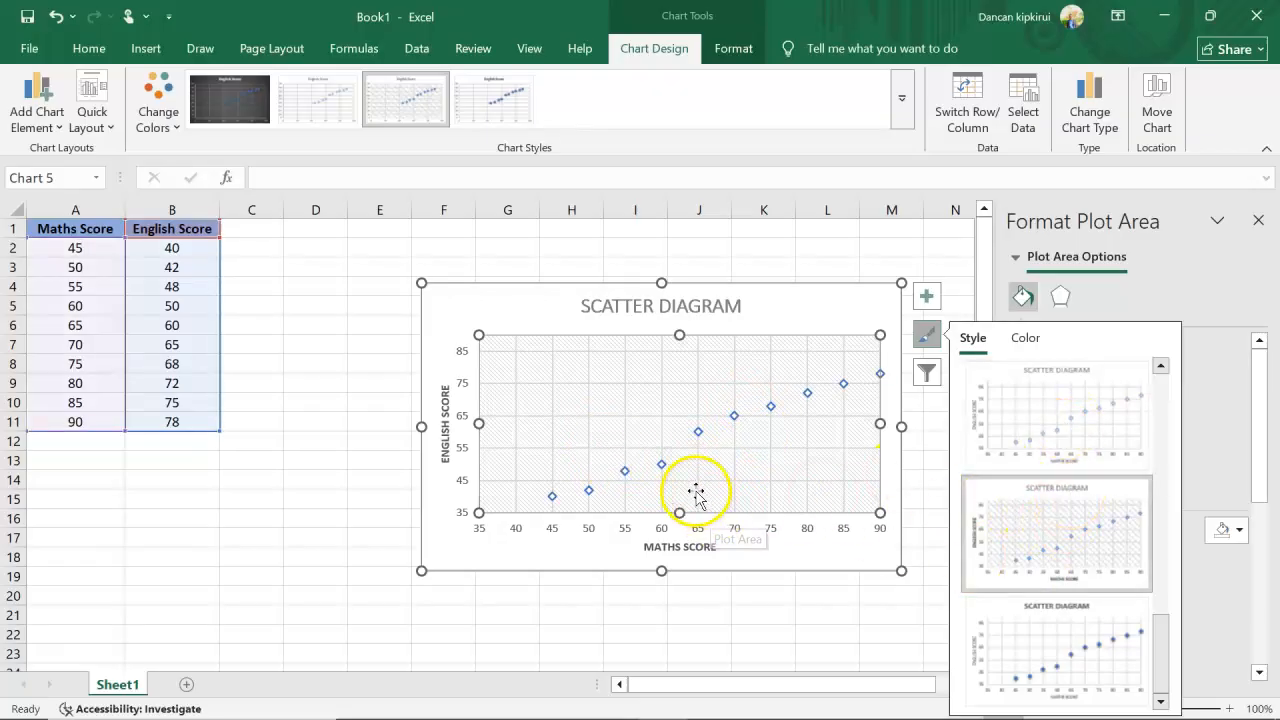
pyautogui.click(742, 261)
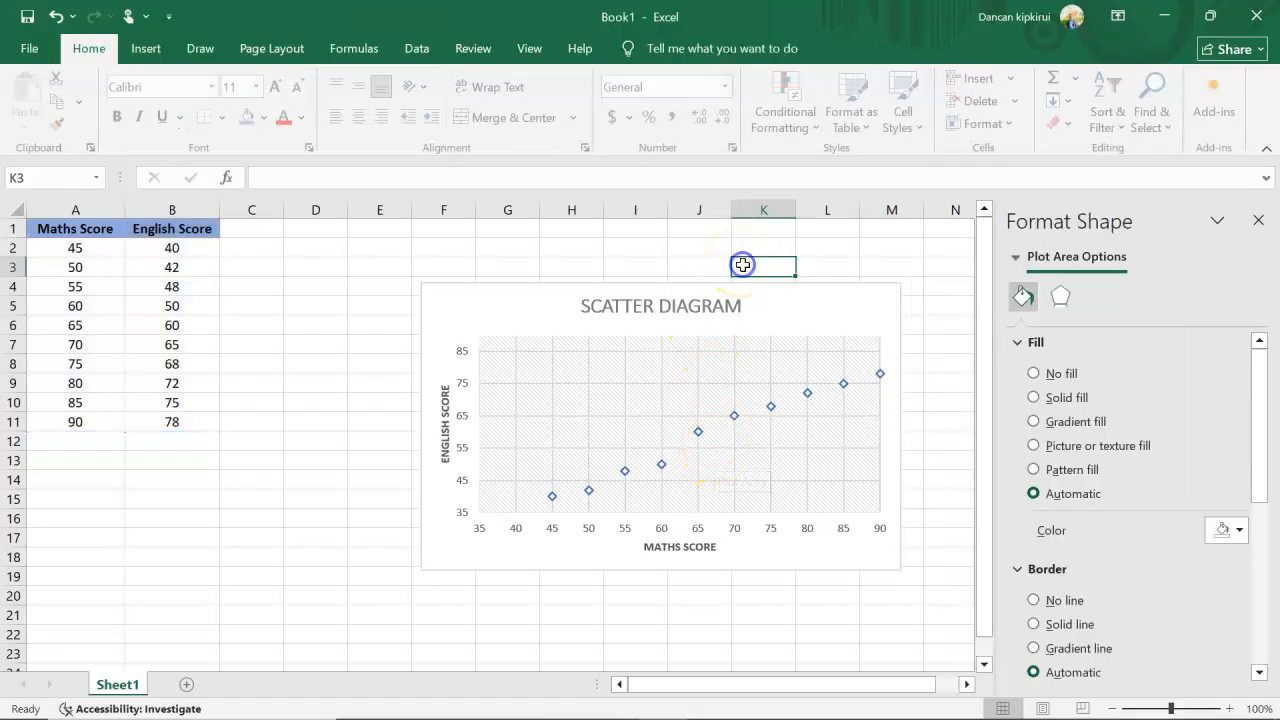
# Format the "SCATTER DIAGRAM" chart title in red and underlined, with bold switched off
pyautogui.click(641, 313)
pyautogui.moveTo(742, 311); pyautogui.dragTo(581, 318)
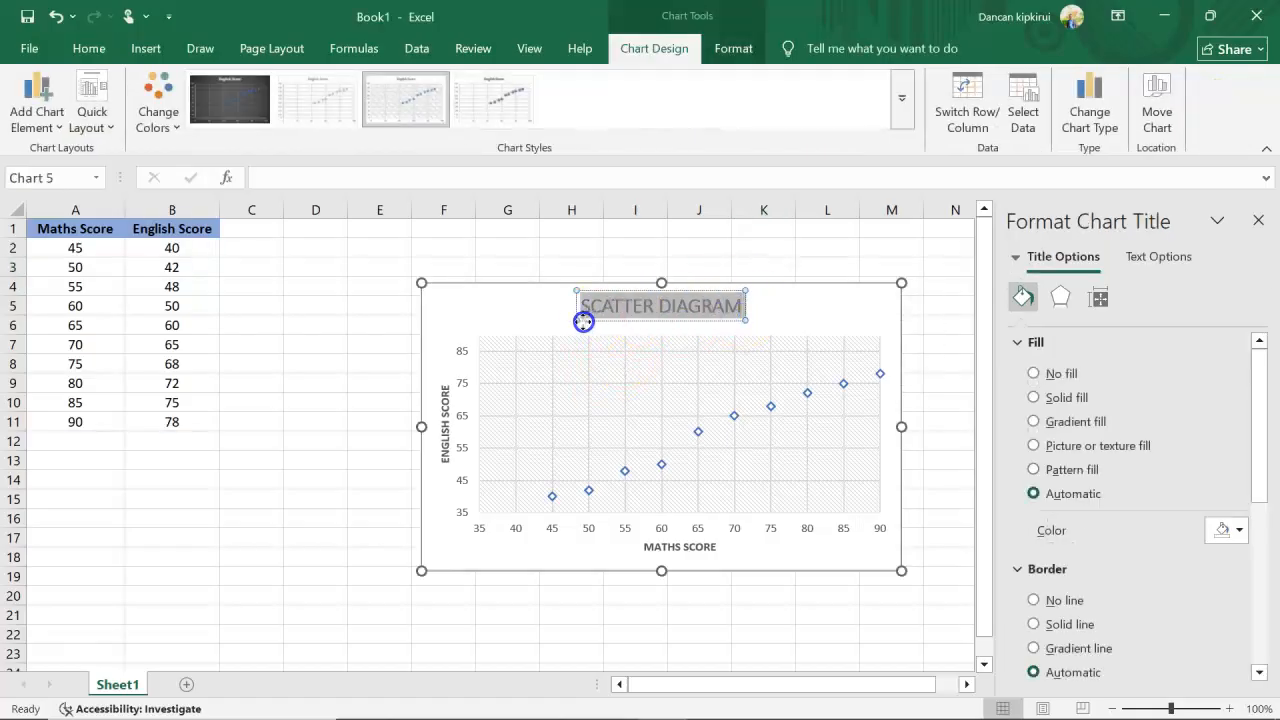
pyautogui.click(86, 50)
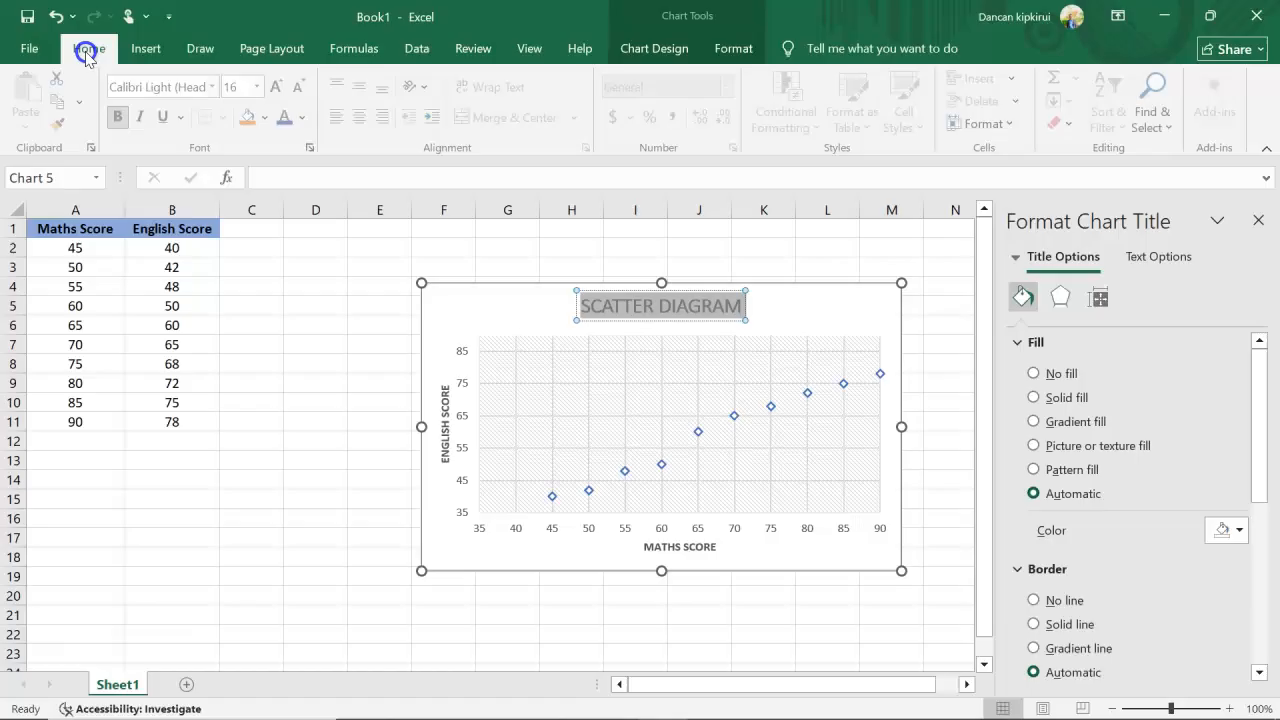
pyautogui.click(303, 118)
pyautogui.click(320, 437)
pyautogui.click(164, 118)
pyautogui.click(119, 119)
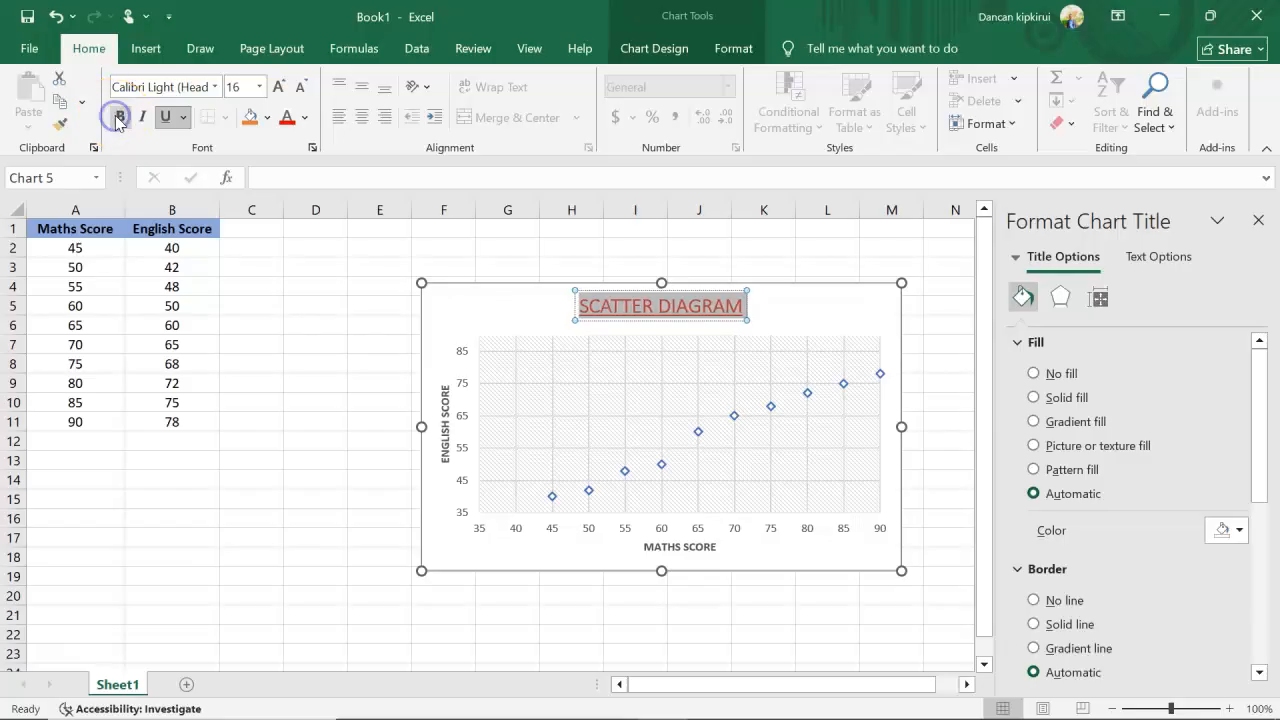
pyautogui.click(783, 330)
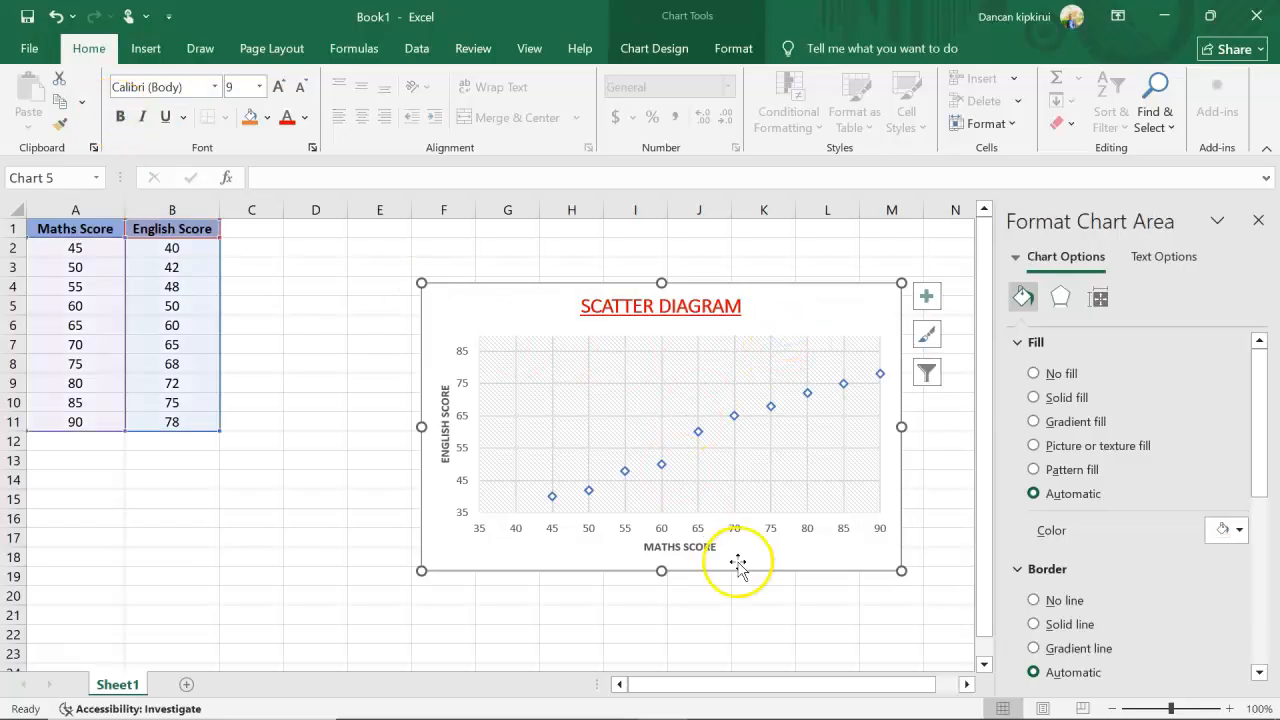
# Set the font colour of both the "ENGLISH SCORE" and "MATHS SCORE" axis titles to dark red
pyautogui.click(446, 424)
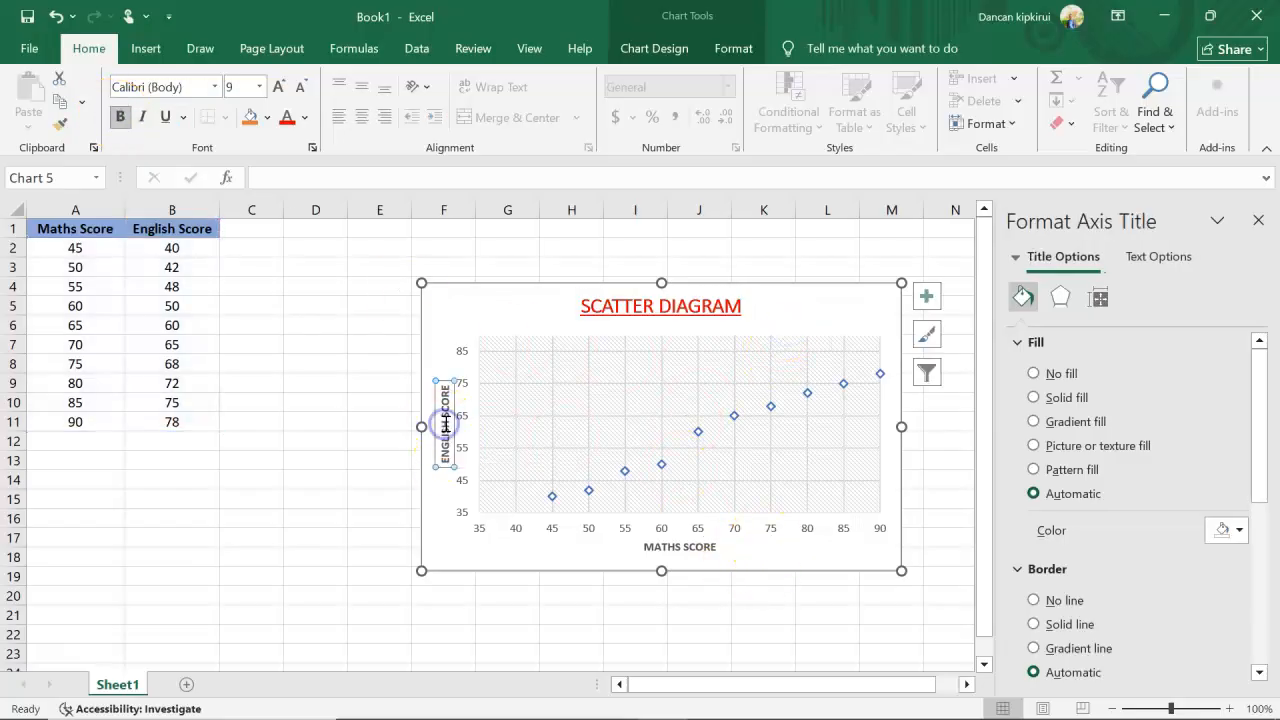
pyautogui.click(306, 118)
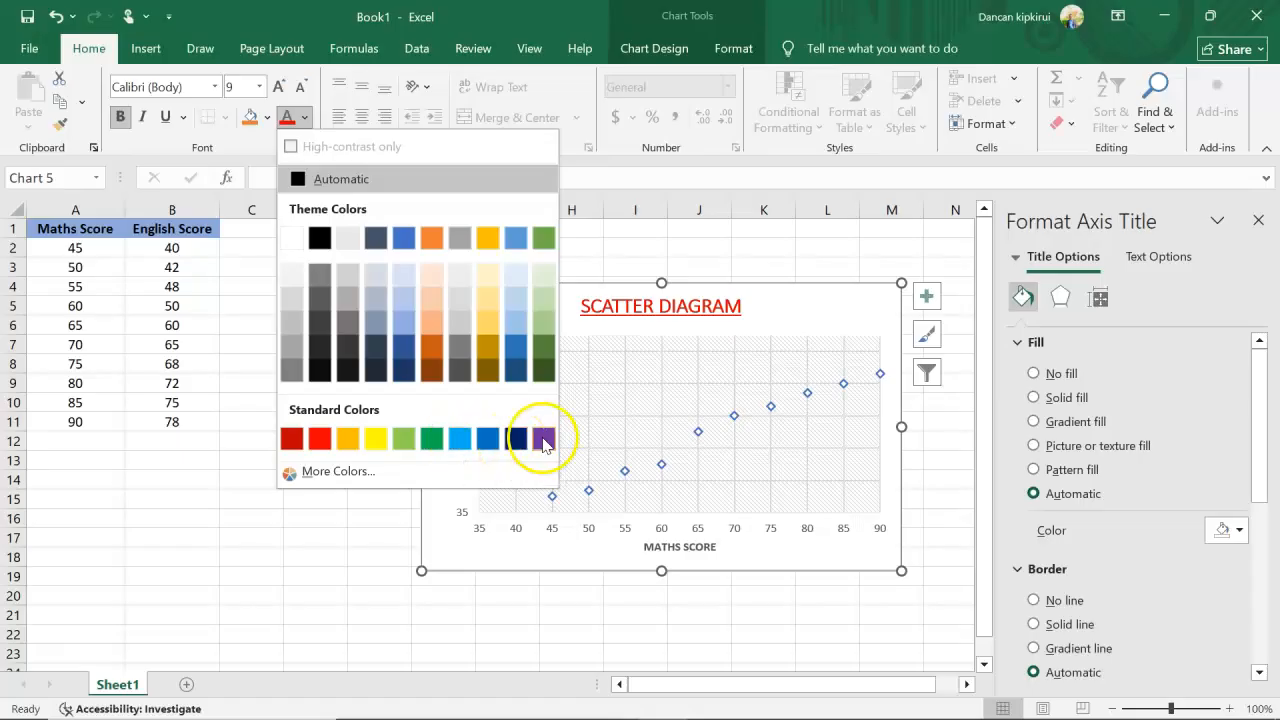
pyautogui.click(292, 438)
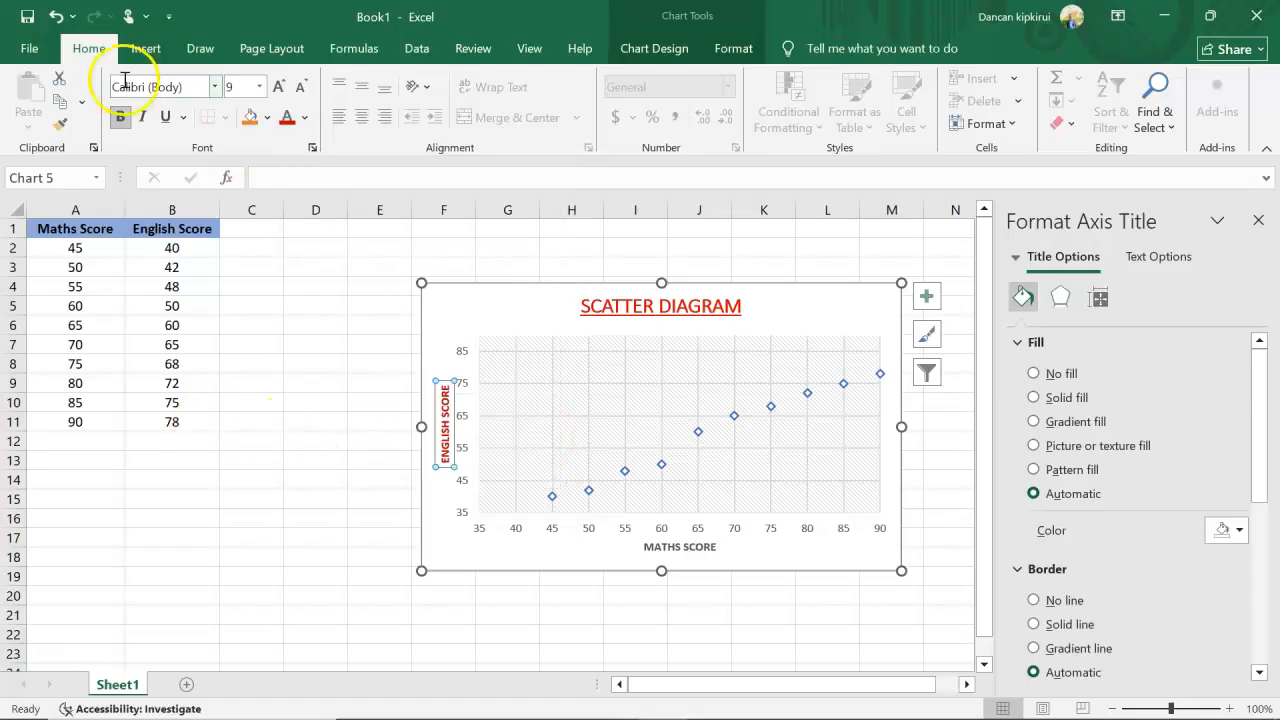
pyautogui.click(679, 547)
pyautogui.click(287, 117)
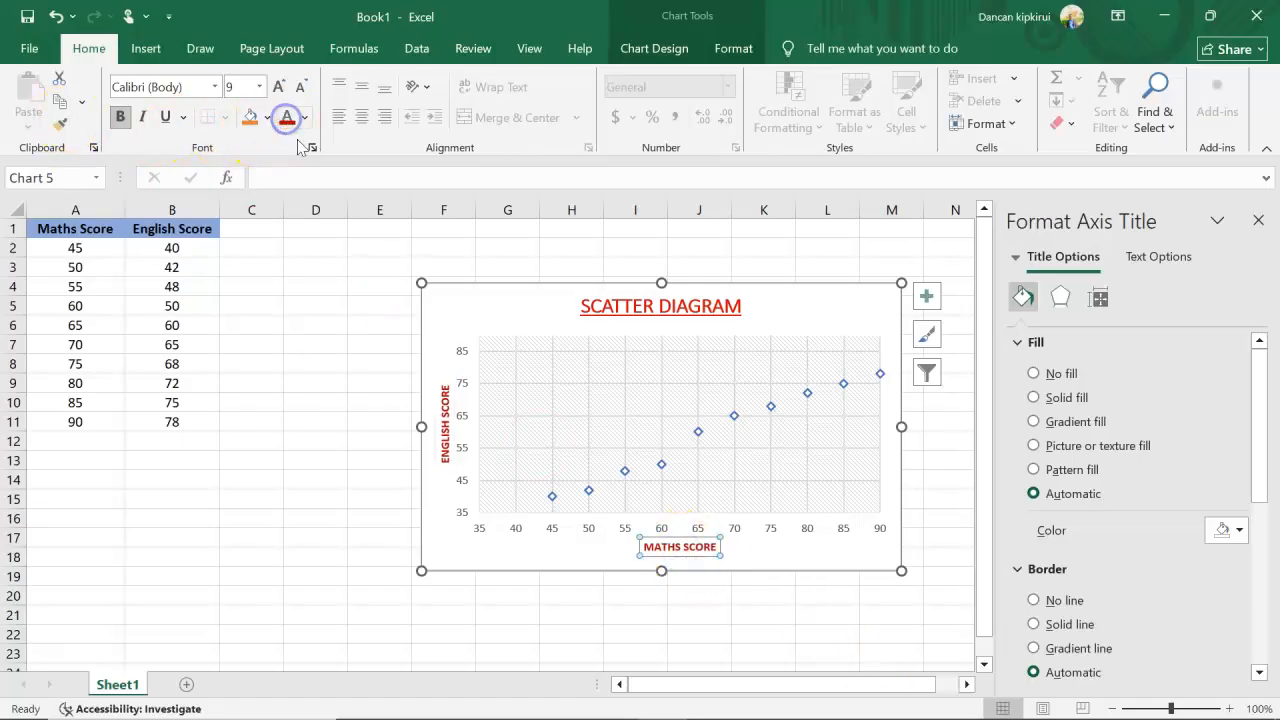
pyautogui.click(823, 597)
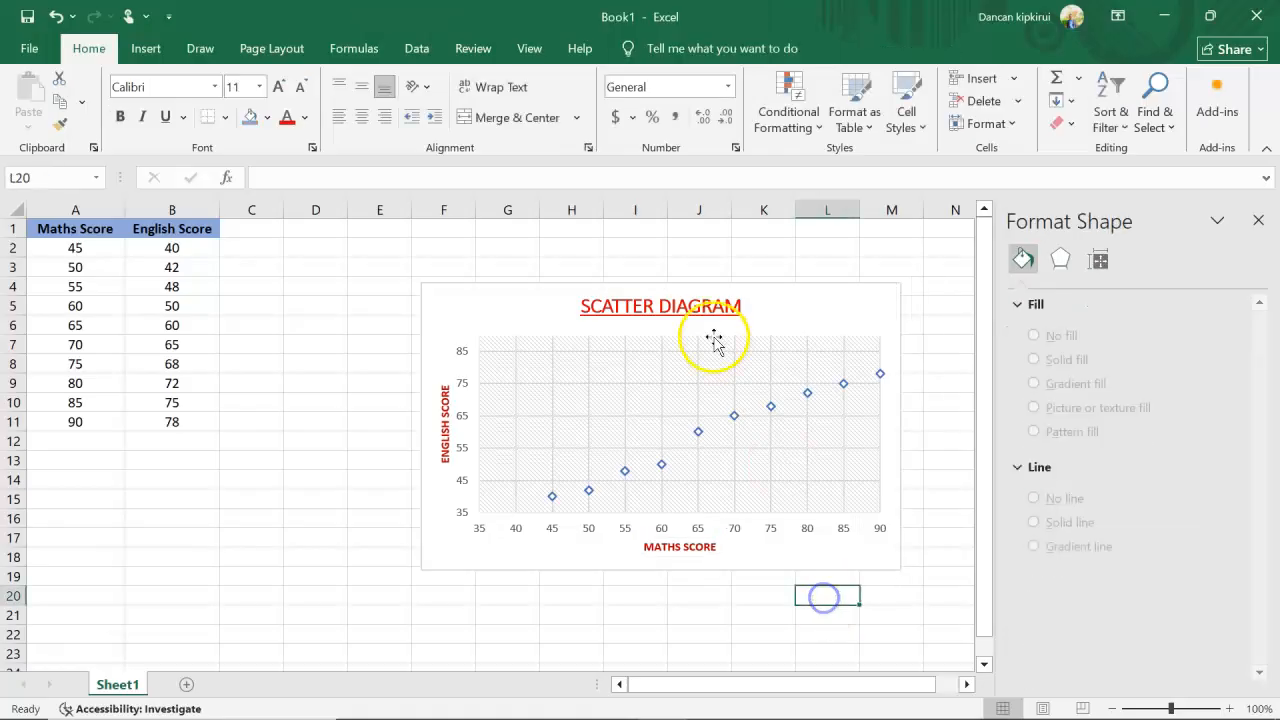
# Give the chart area a solid fill in the lightest blue-grey theme colour
pyautogui.click(808, 290)
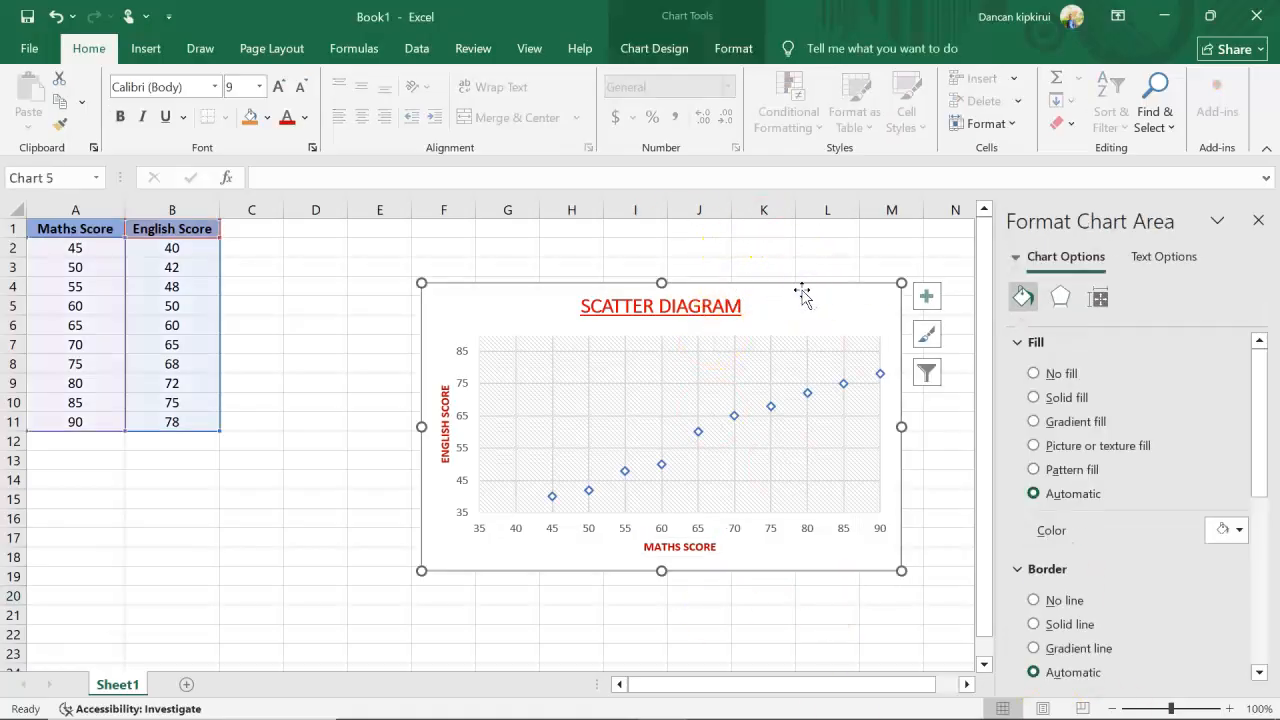
pyautogui.click(802, 291)
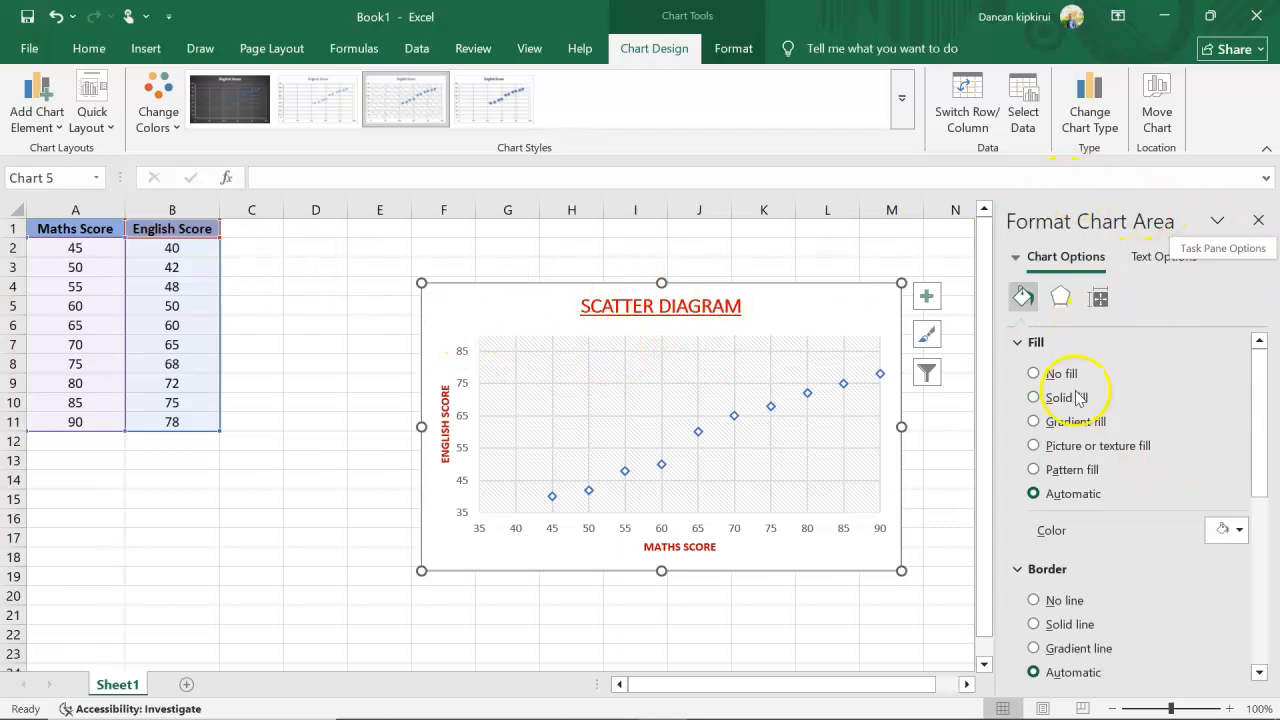
pyautogui.click(1035, 398)
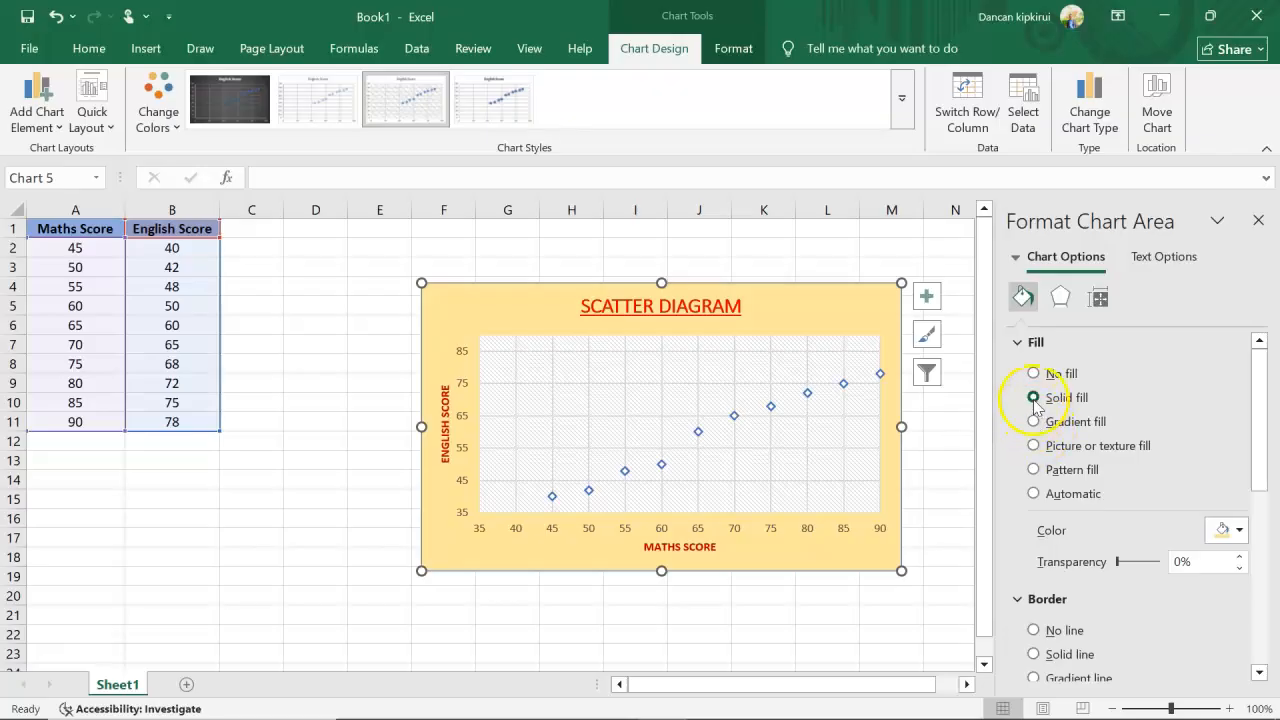
pyautogui.click(1239, 530)
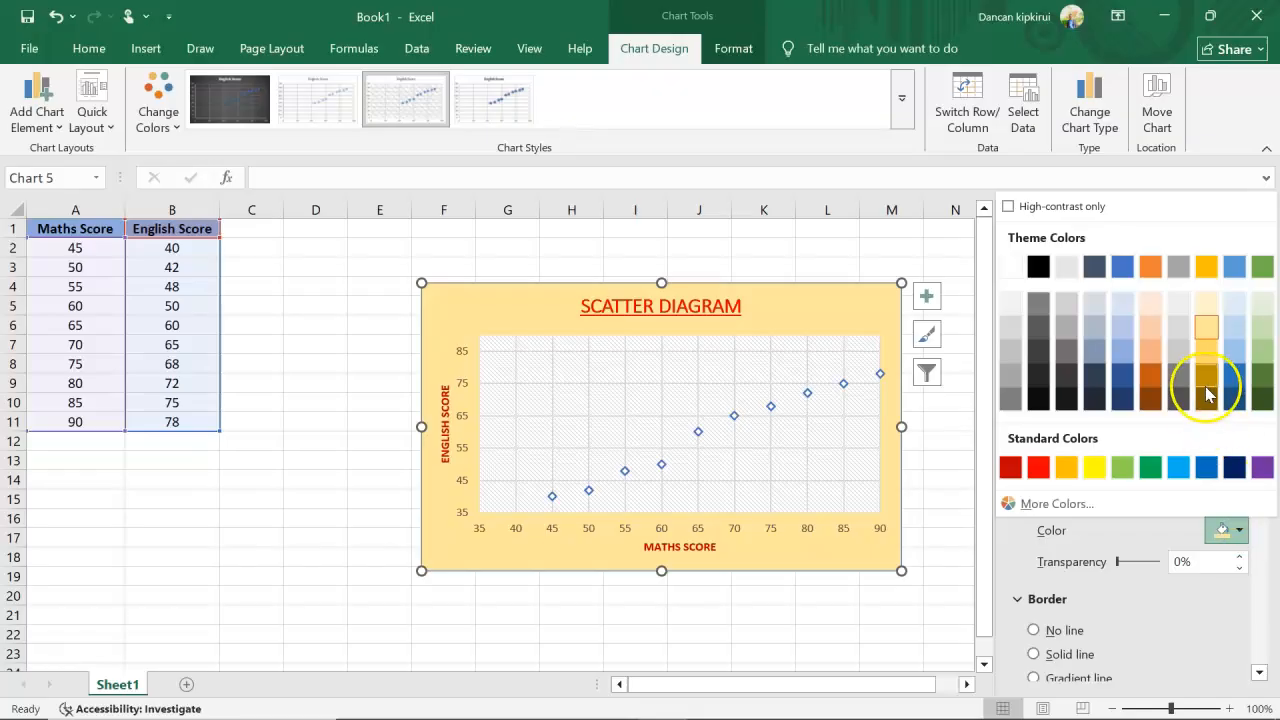
pyautogui.click(1120, 303)
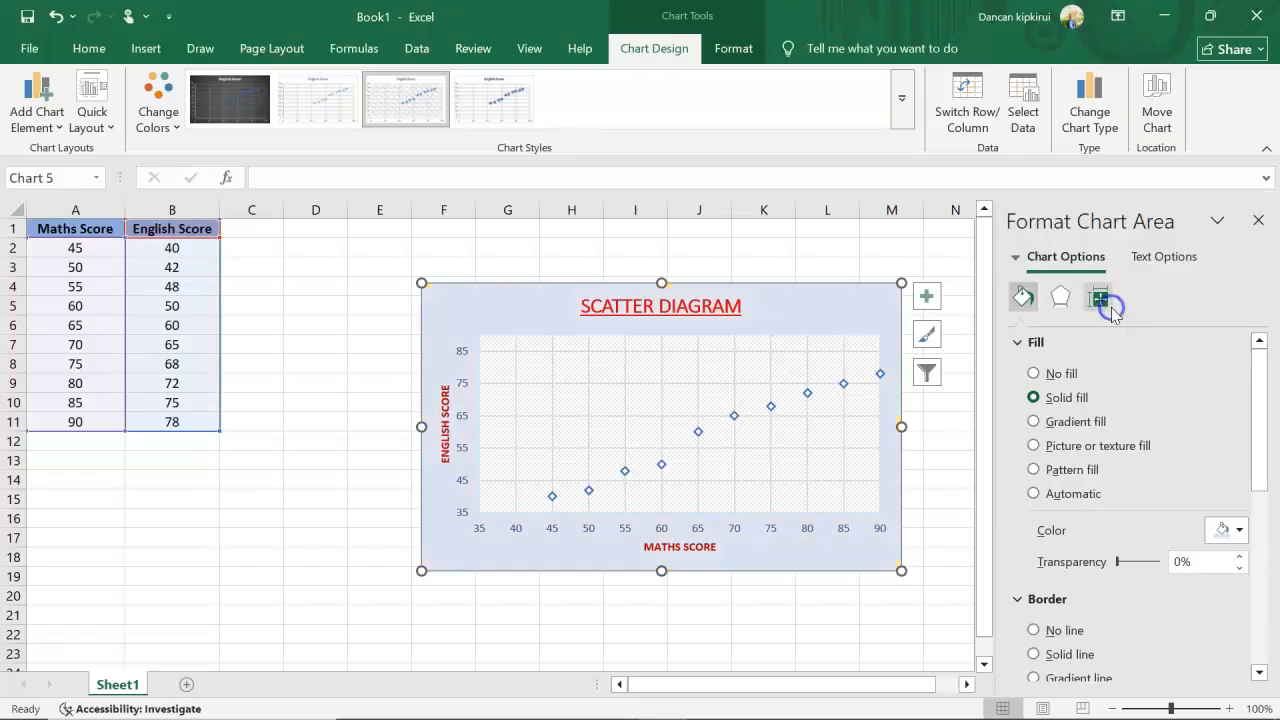
pyautogui.click(1228, 530)
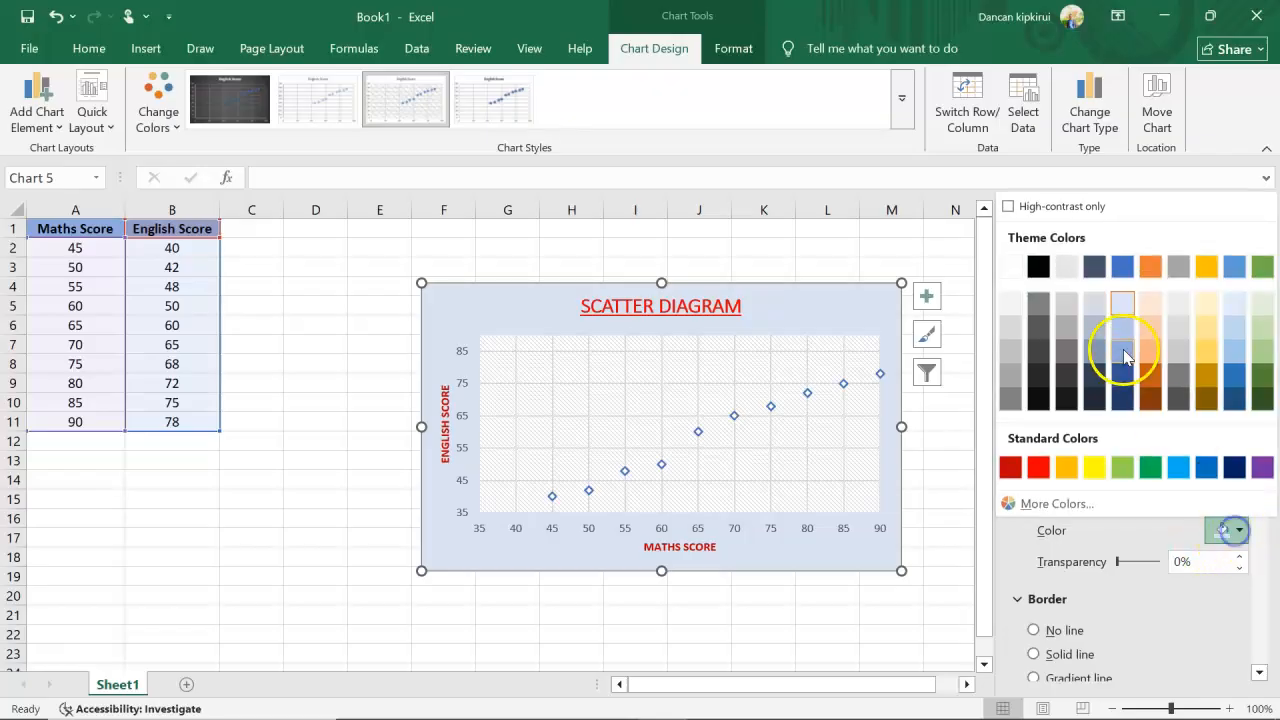
pyautogui.click(1085, 313)
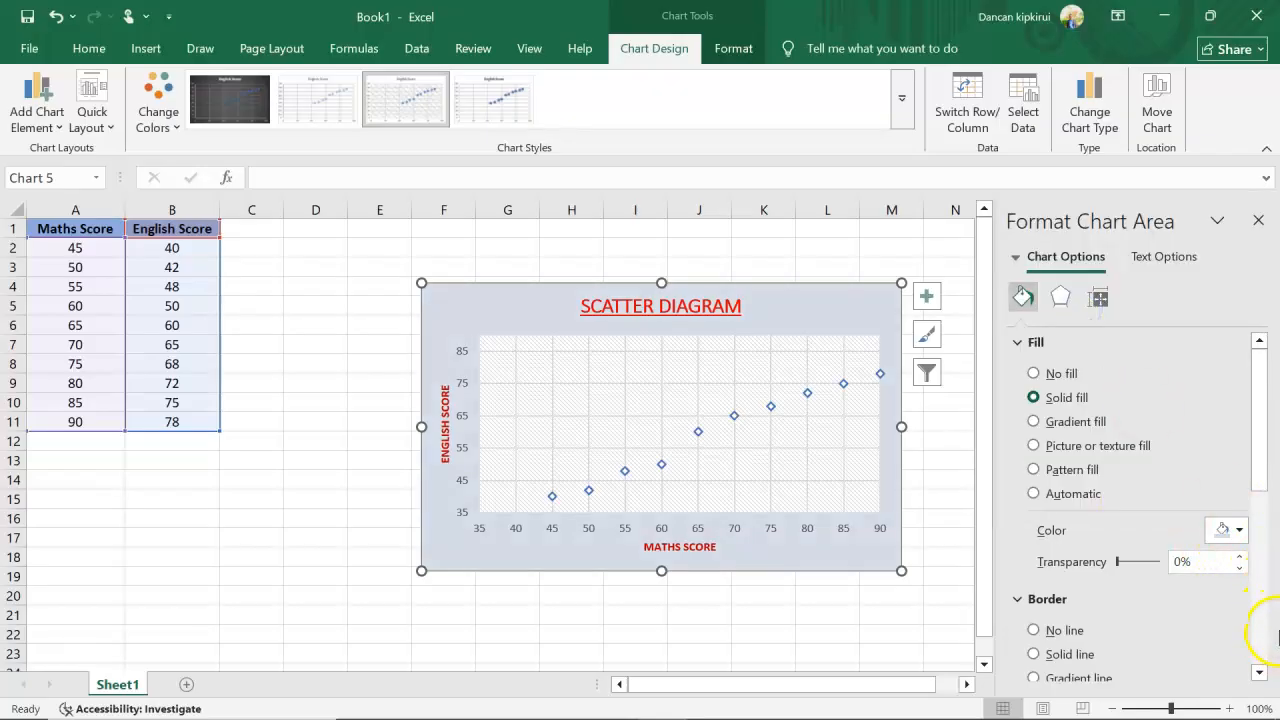
pyautogui.click(722, 635)
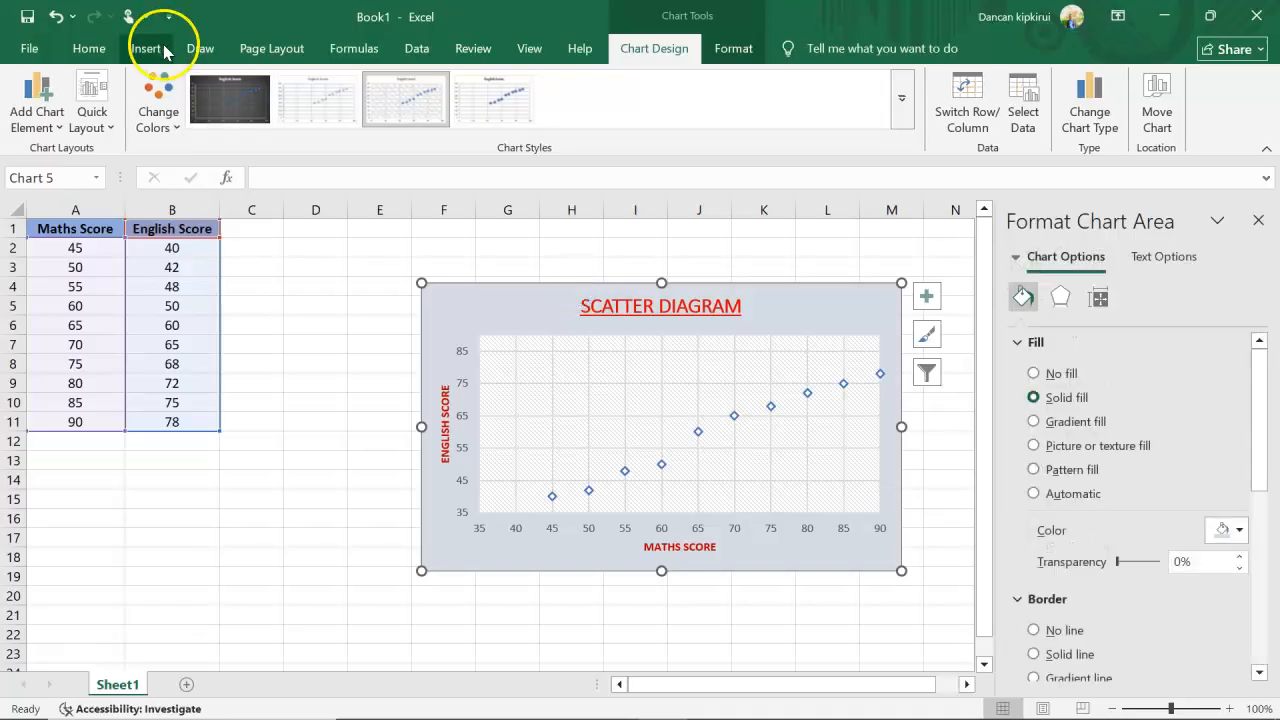
# Try the third Colorful palette on the chart markers and restore the first, blue-led Colorful palette
pyautogui.click(158, 102)
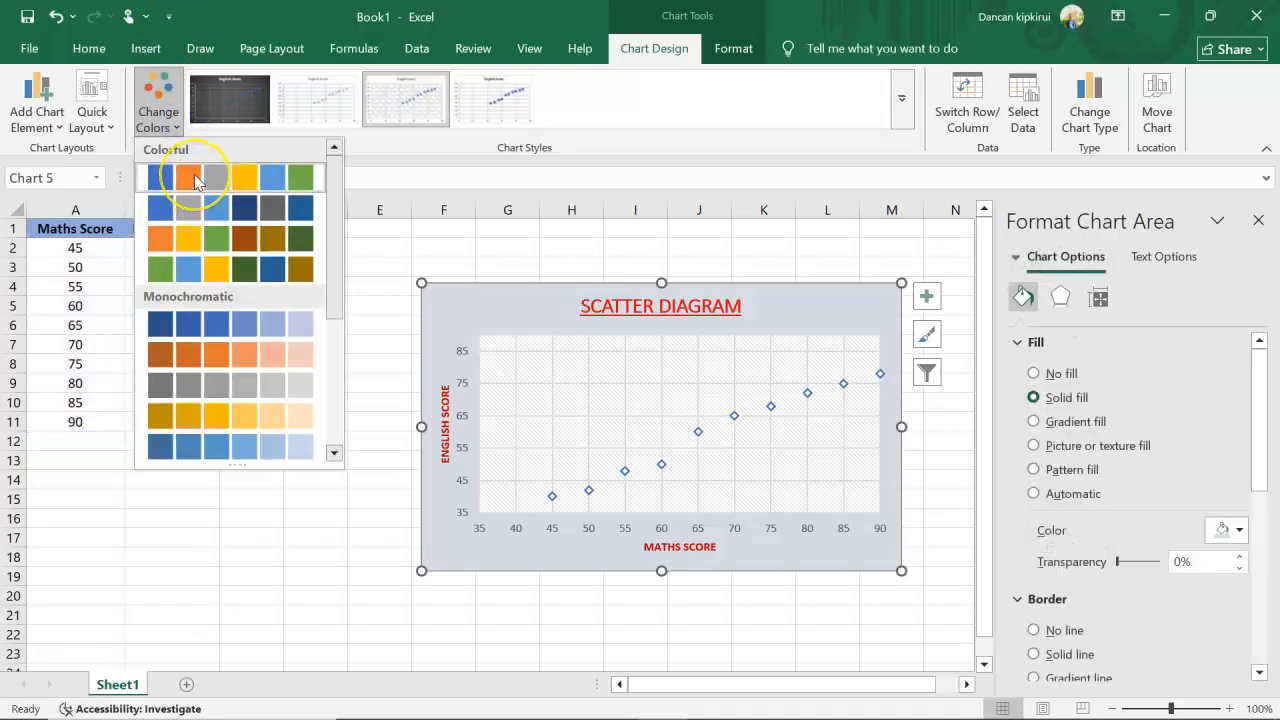
pyautogui.click(194, 178)
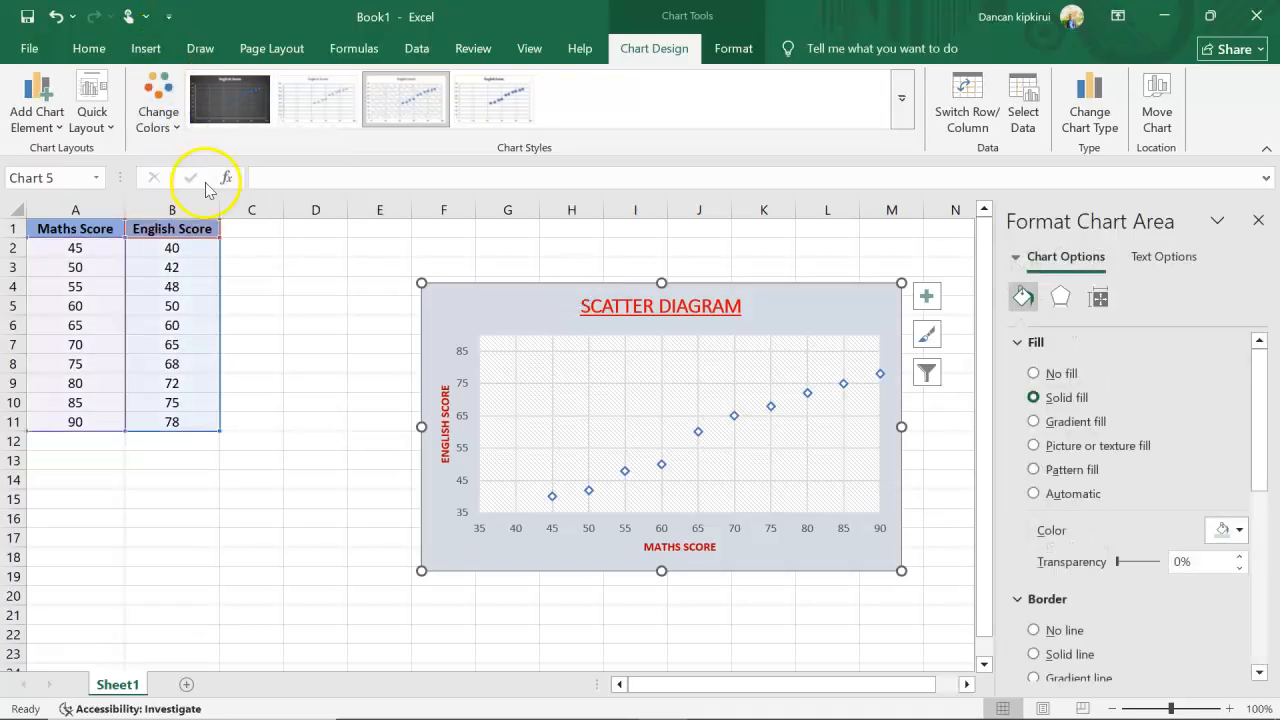
pyautogui.click(165, 120)
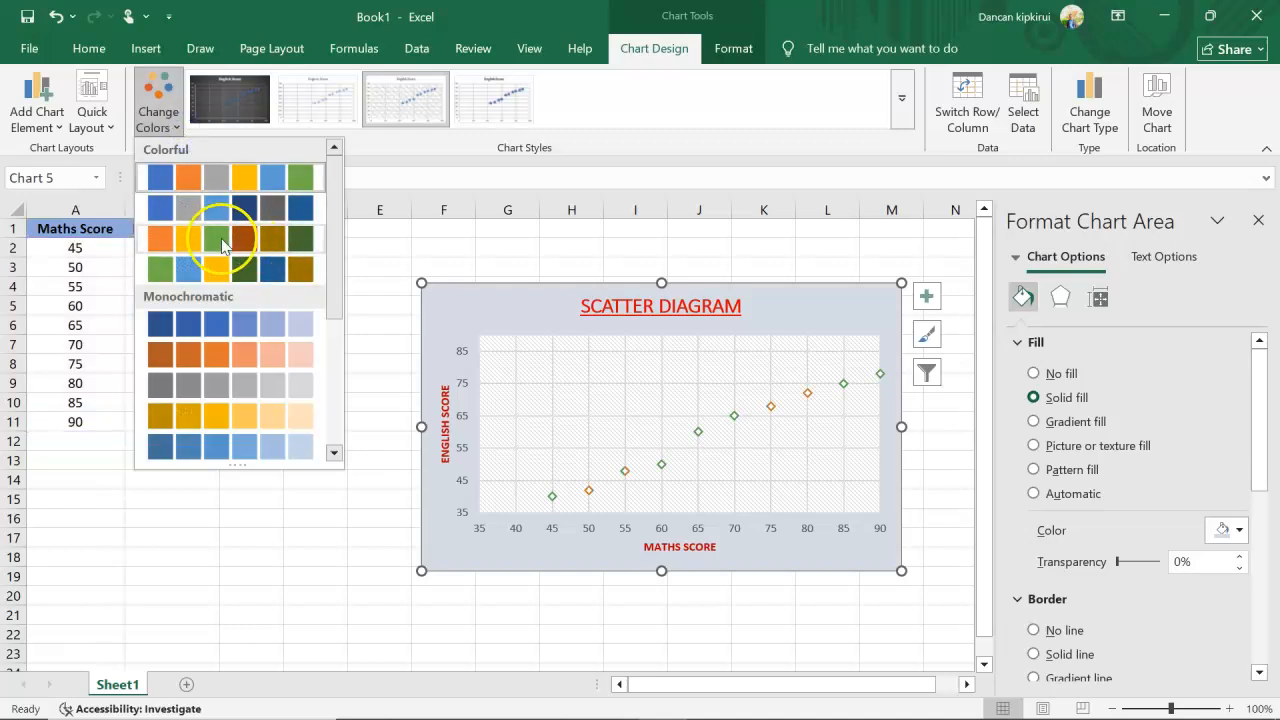
pyautogui.click(213, 239)
pyautogui.click(165, 118)
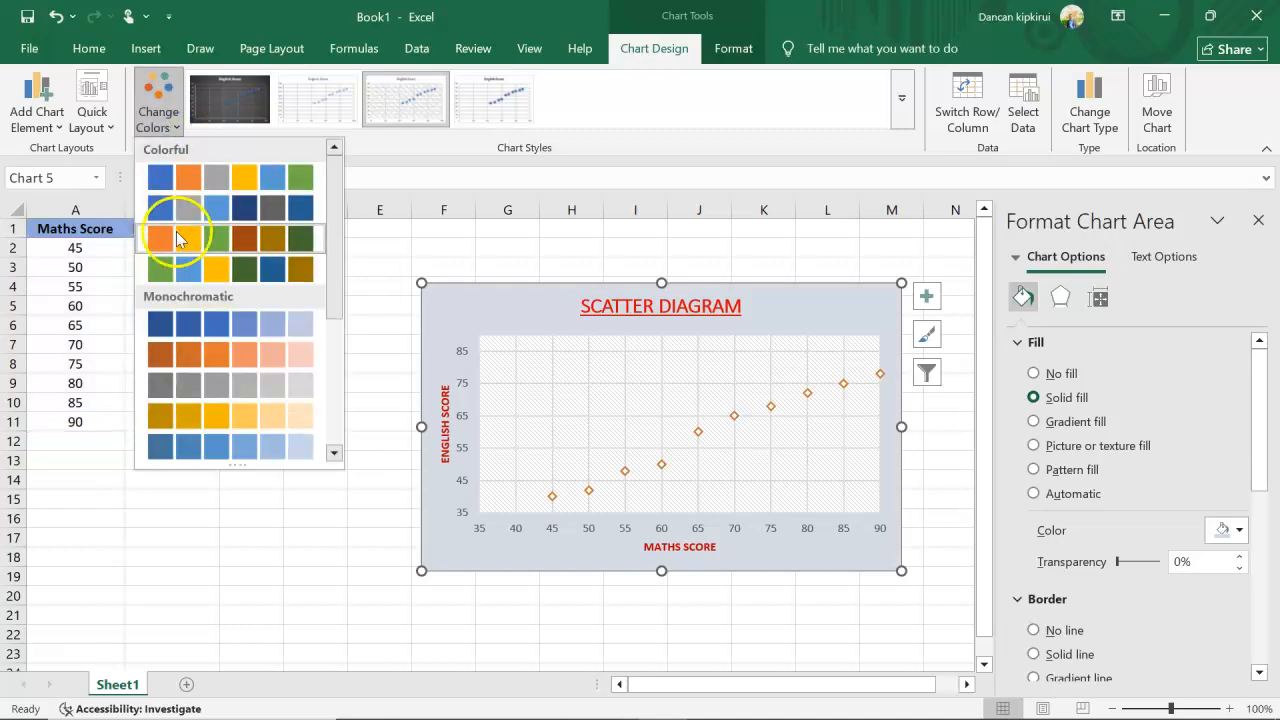
pyautogui.click(160, 177)
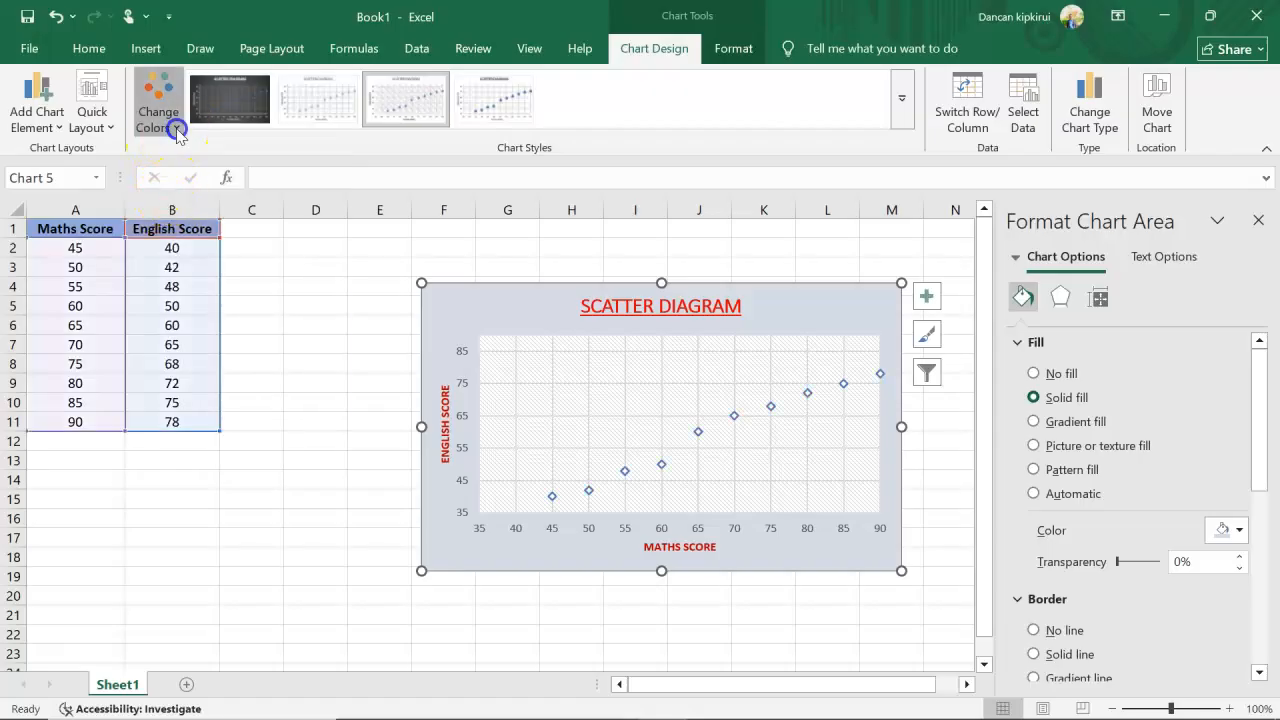
pyautogui.click(165, 125)
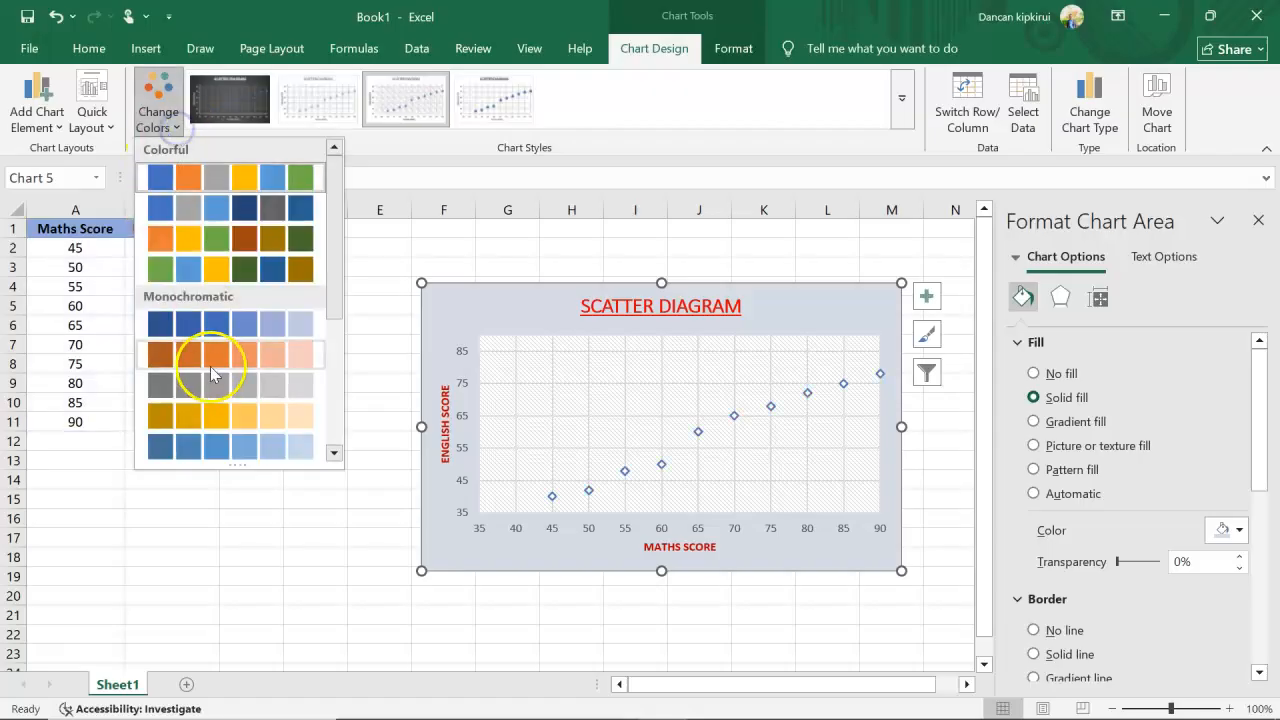
pyautogui.click(194, 182)
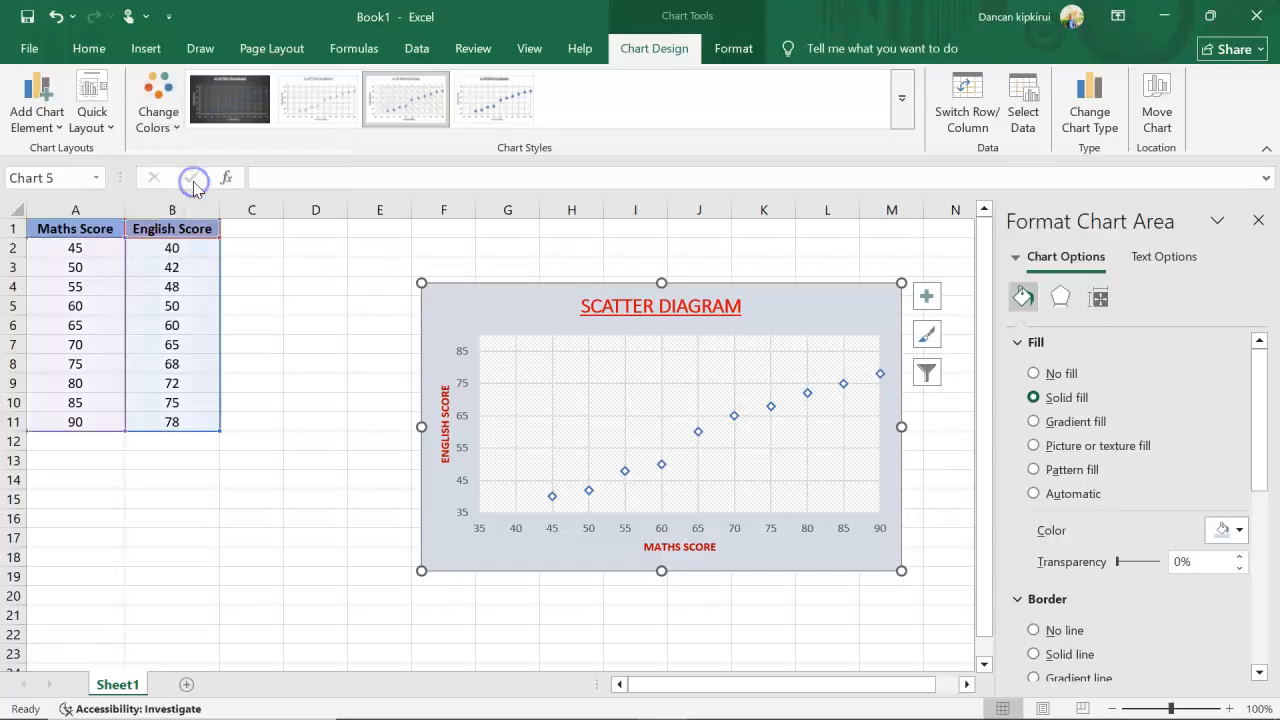
# Reapply the first, blue-led Colorful palette to the scatter chart
pyautogui.click(611, 494)
pyautogui.click(178, 124)
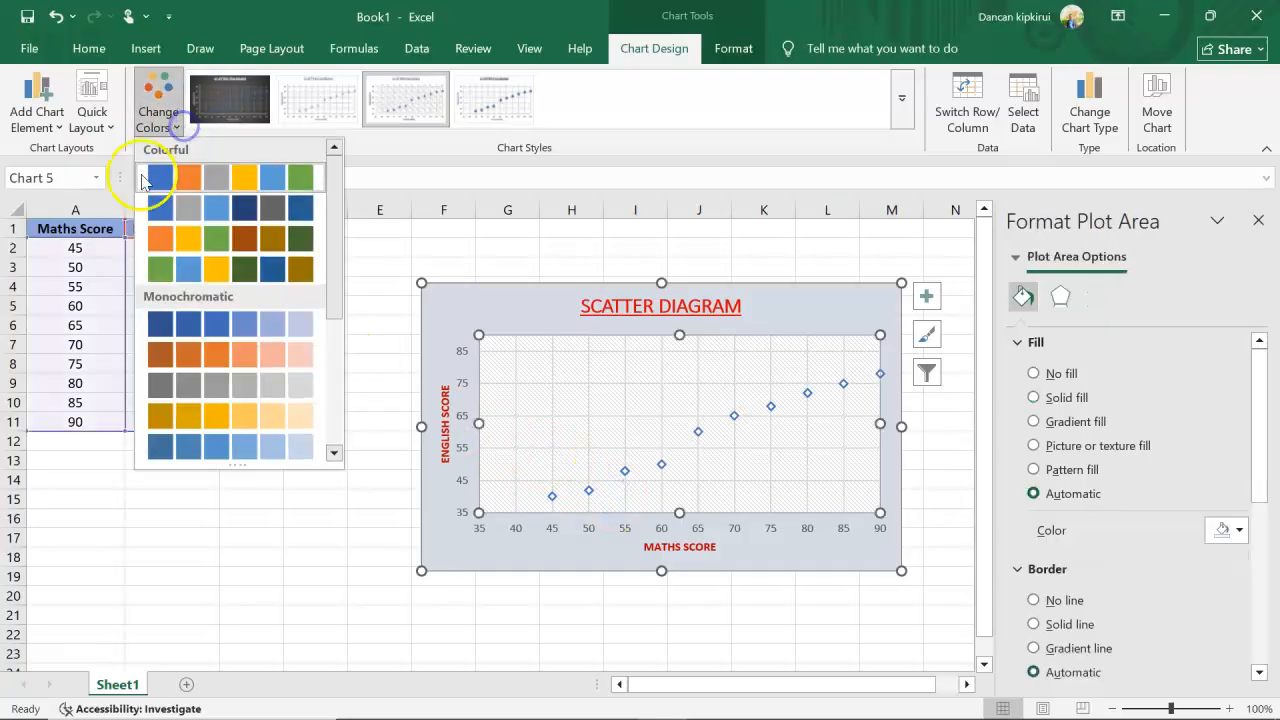
pyautogui.click(180, 178)
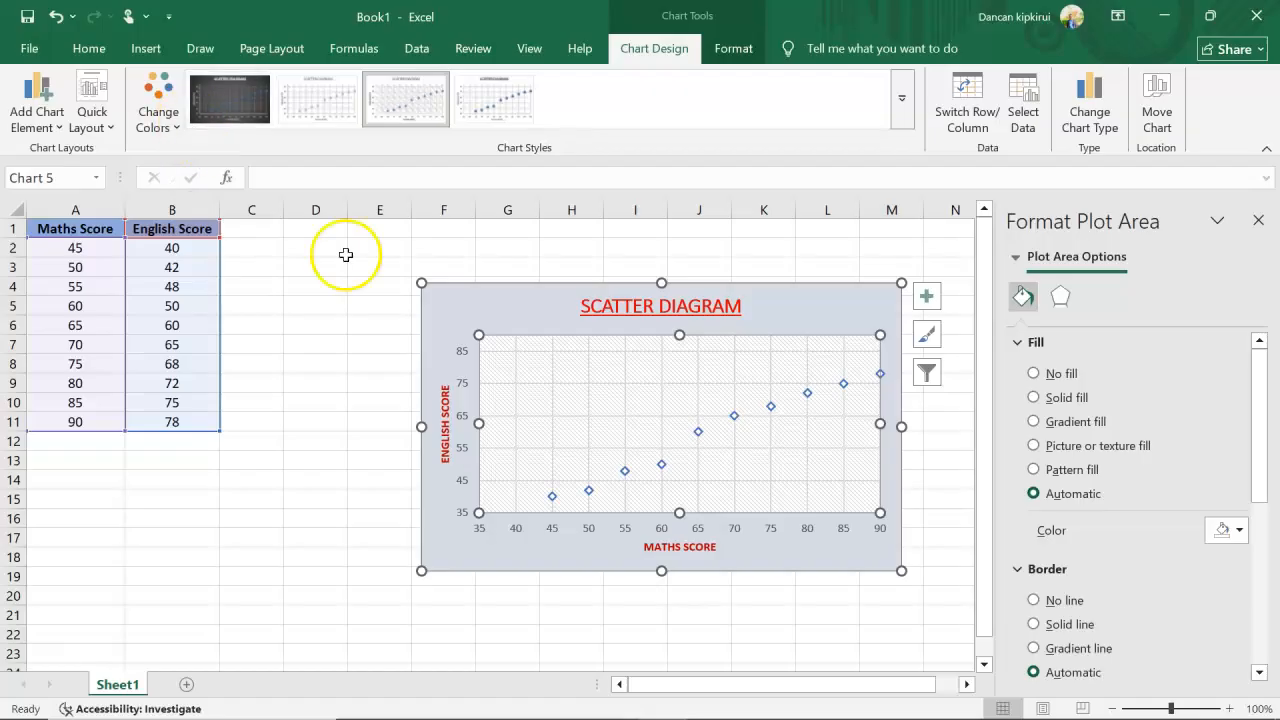
pyautogui.click(643, 421)
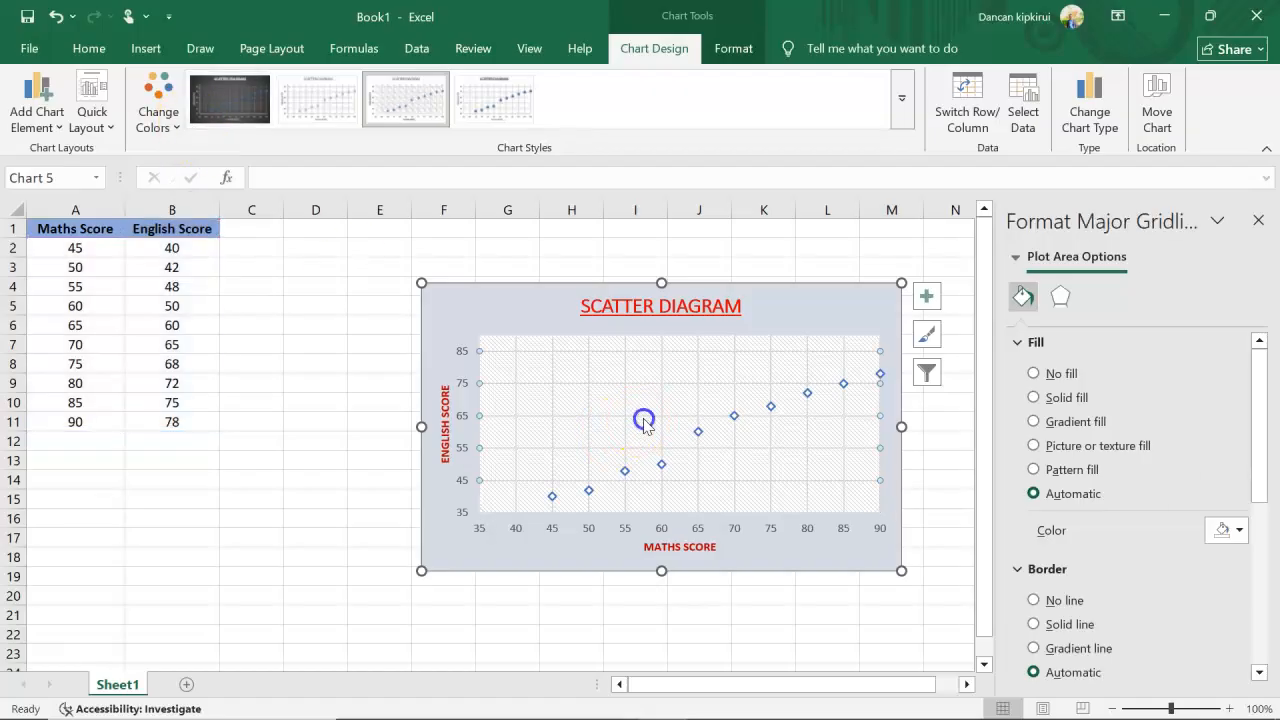
pyautogui.click(572, 289)
pyautogui.click(609, 457)
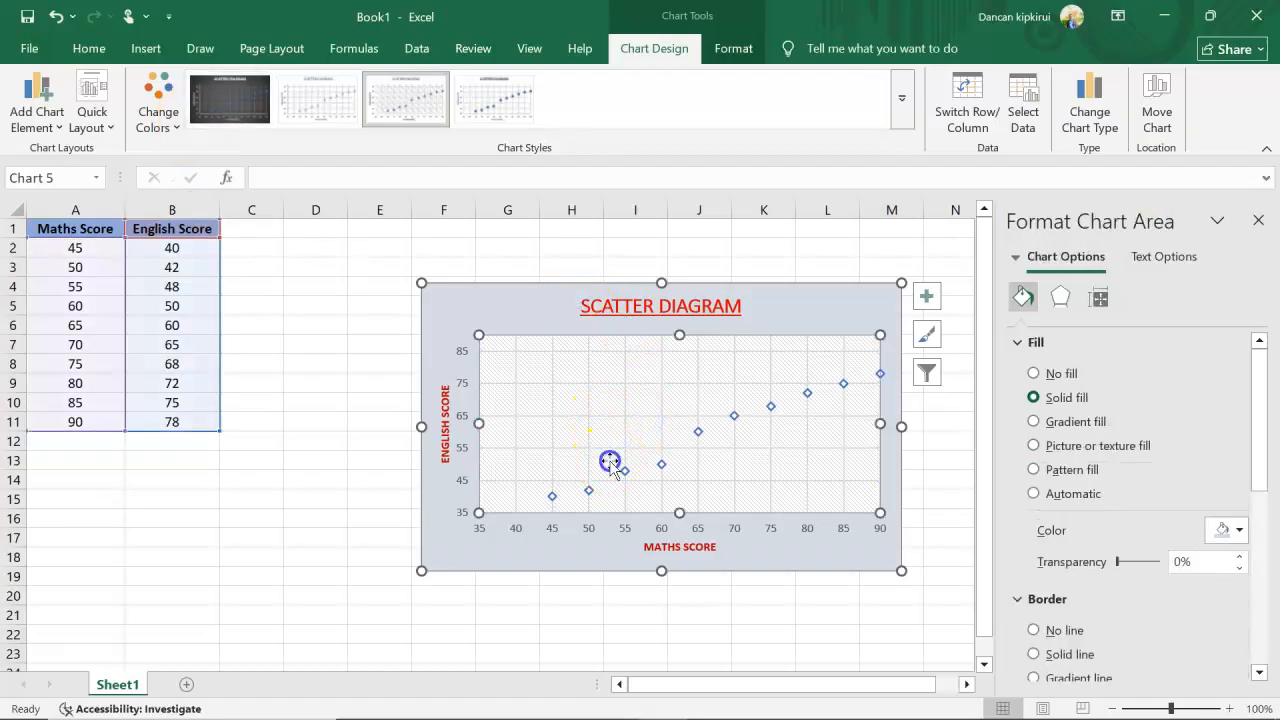
# Change the scatter chart's colours to the orange Monochromatic palette and deselect the chart
pyautogui.click(166, 116)
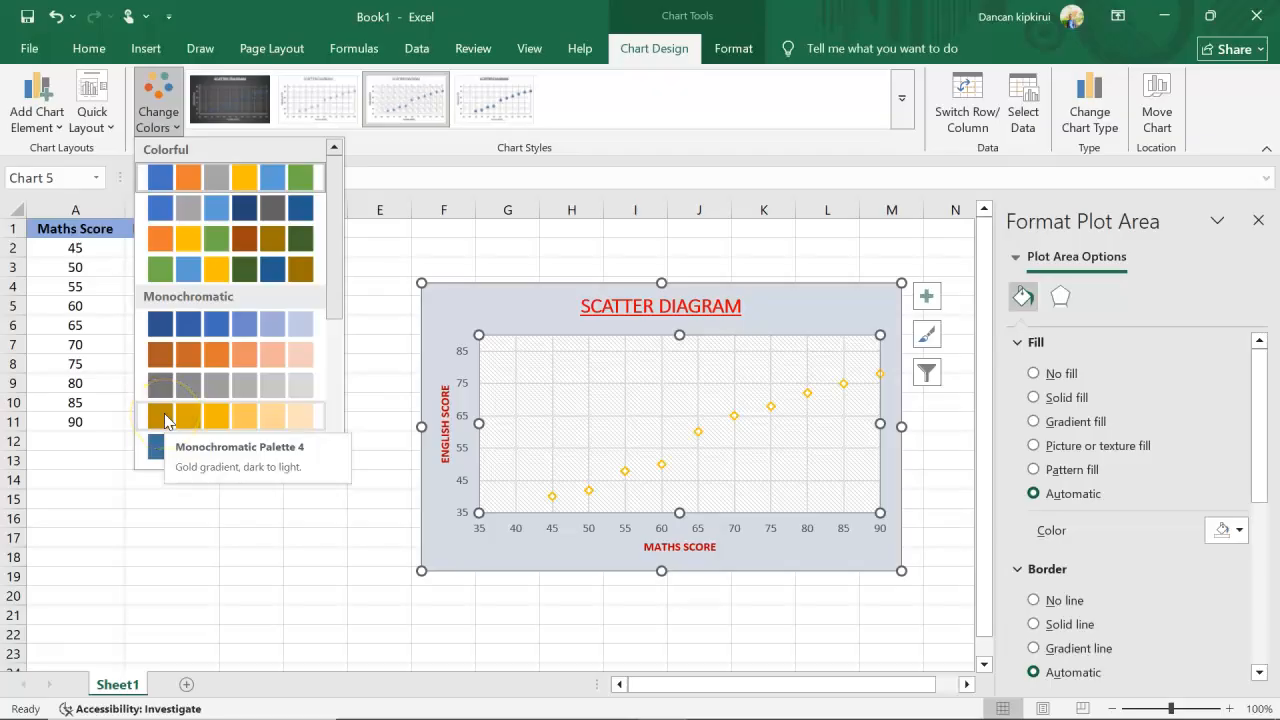
pyautogui.click(160, 357)
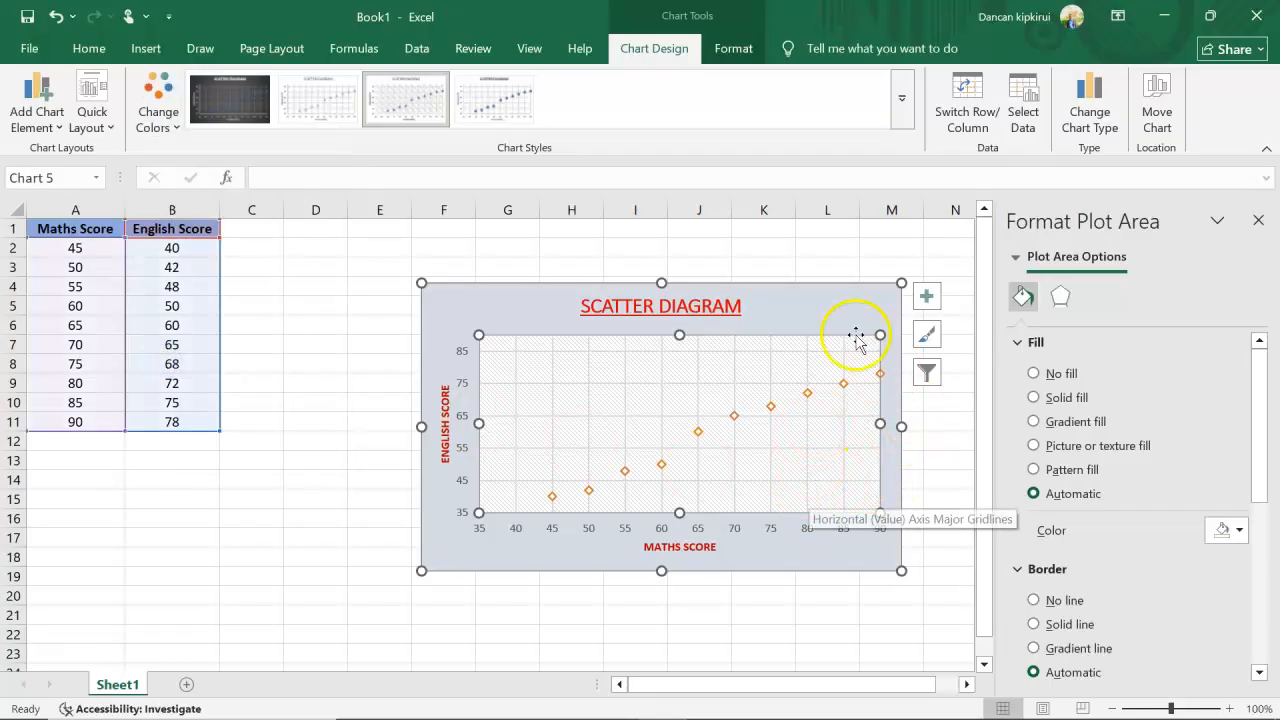
pyautogui.click(834, 287)
pyautogui.click(832, 268)
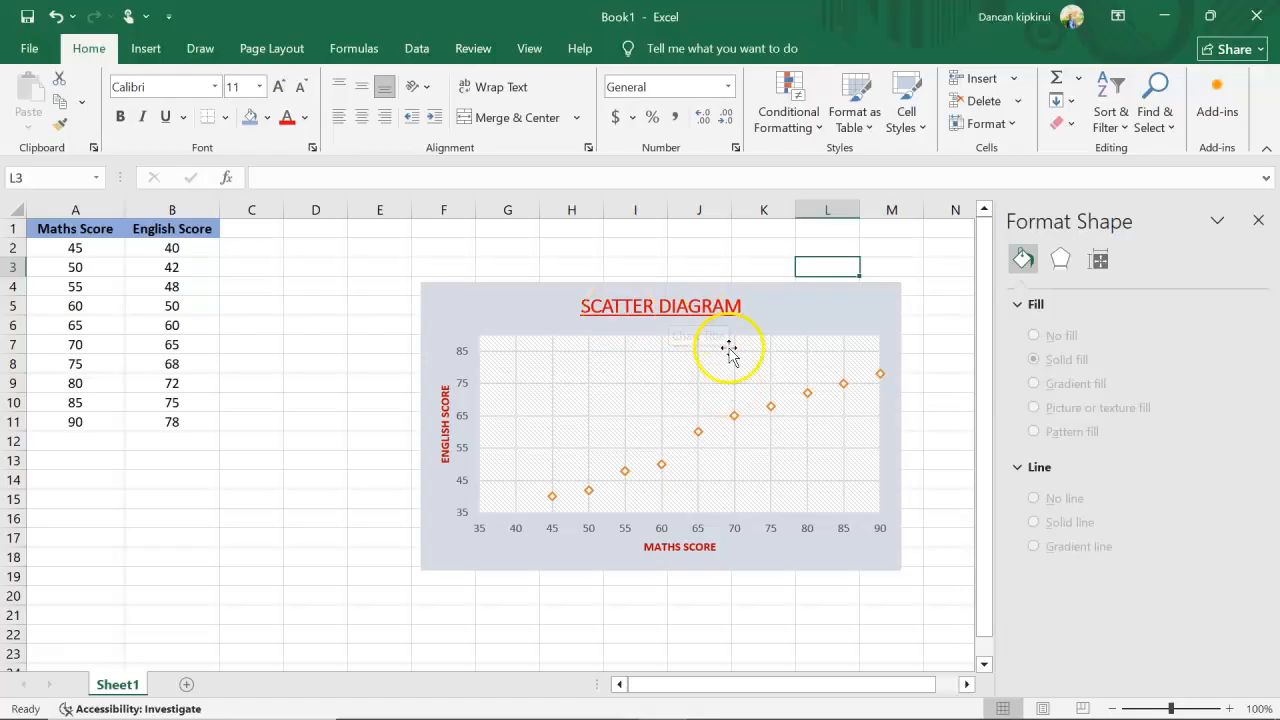
# Move the scatter chart closer to the score table, spanning columns D to K, and look through its filter and style options
pyautogui.moveTo(746, 285); pyautogui.dragTo(638, 289)
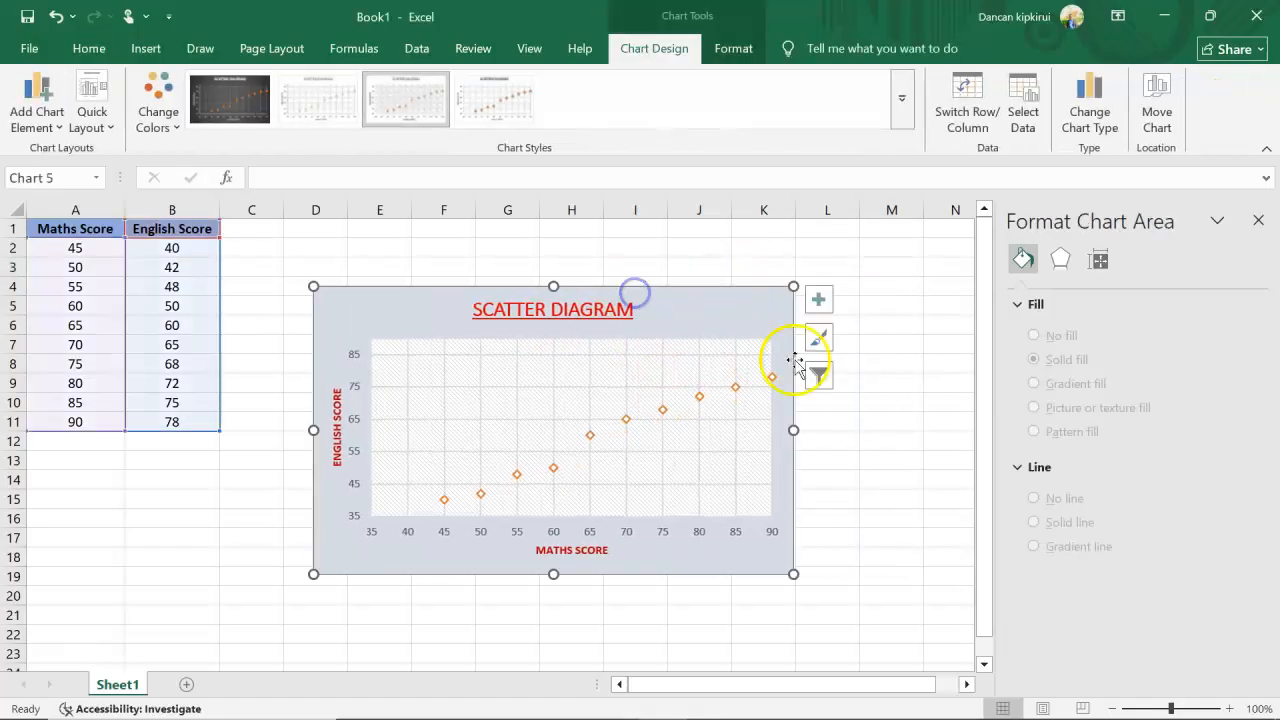
pyautogui.click(817, 380)
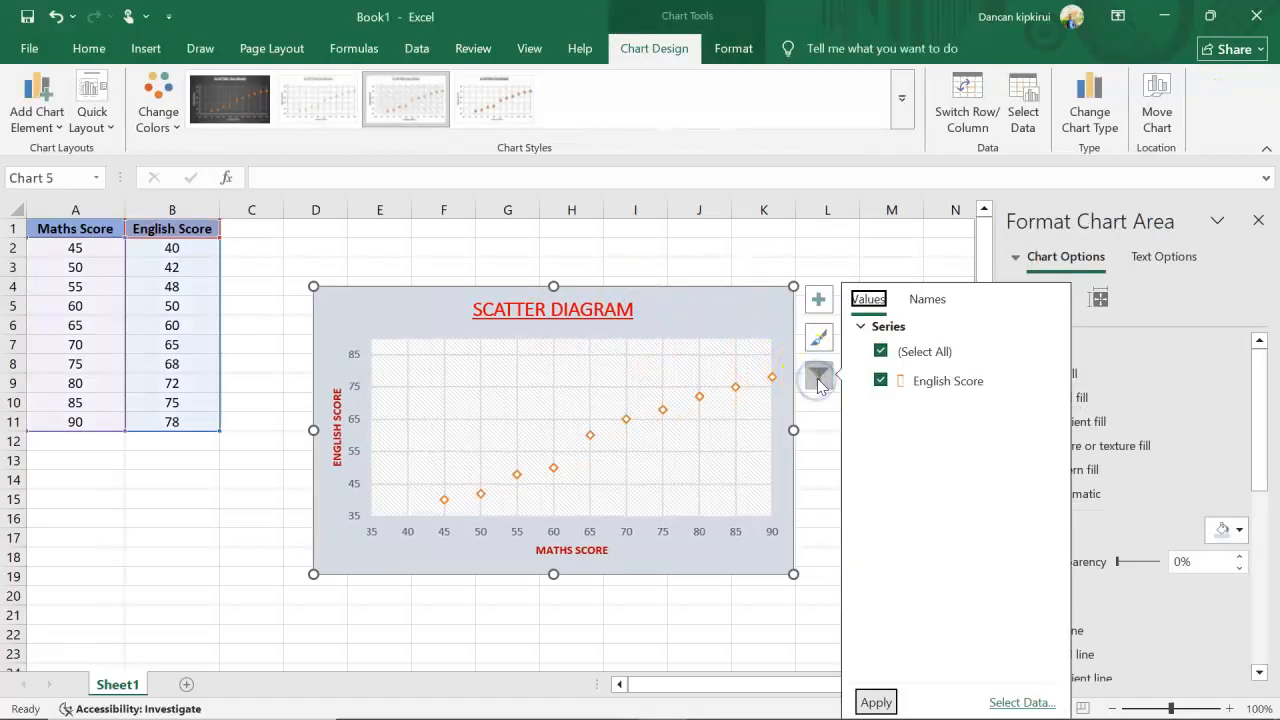
pyautogui.click(819, 338)
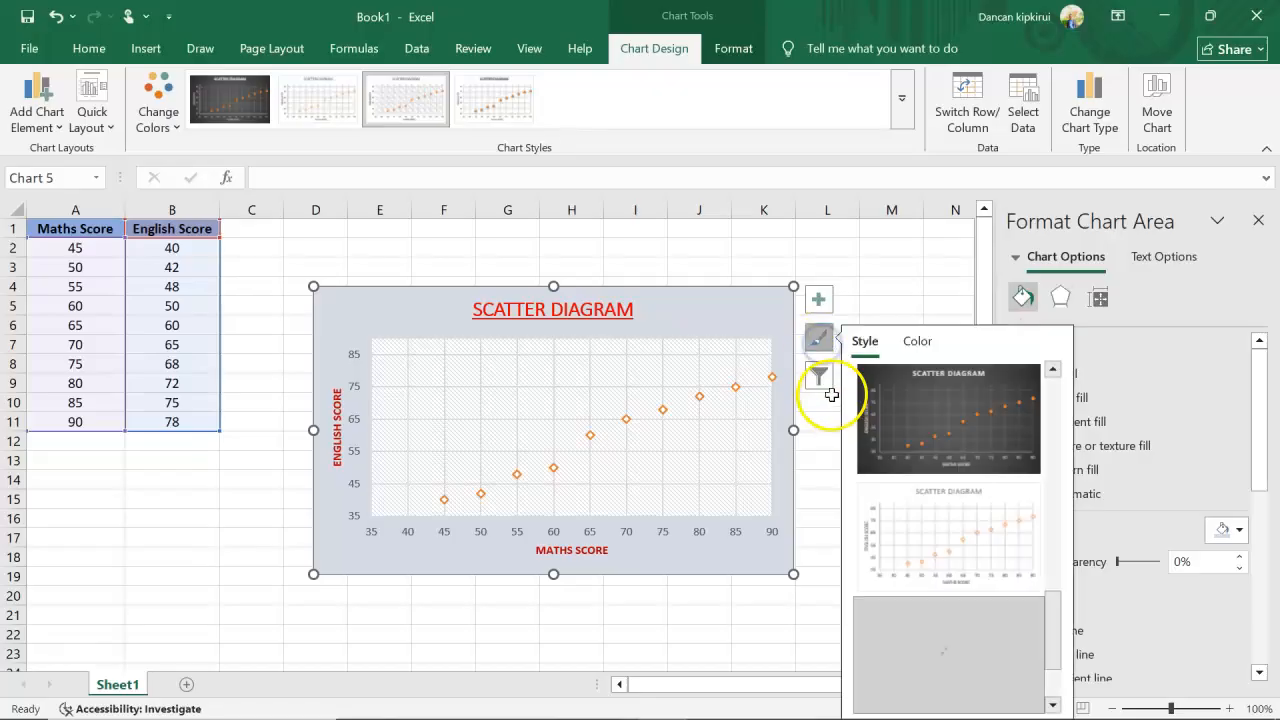
pyautogui.click(843, 283)
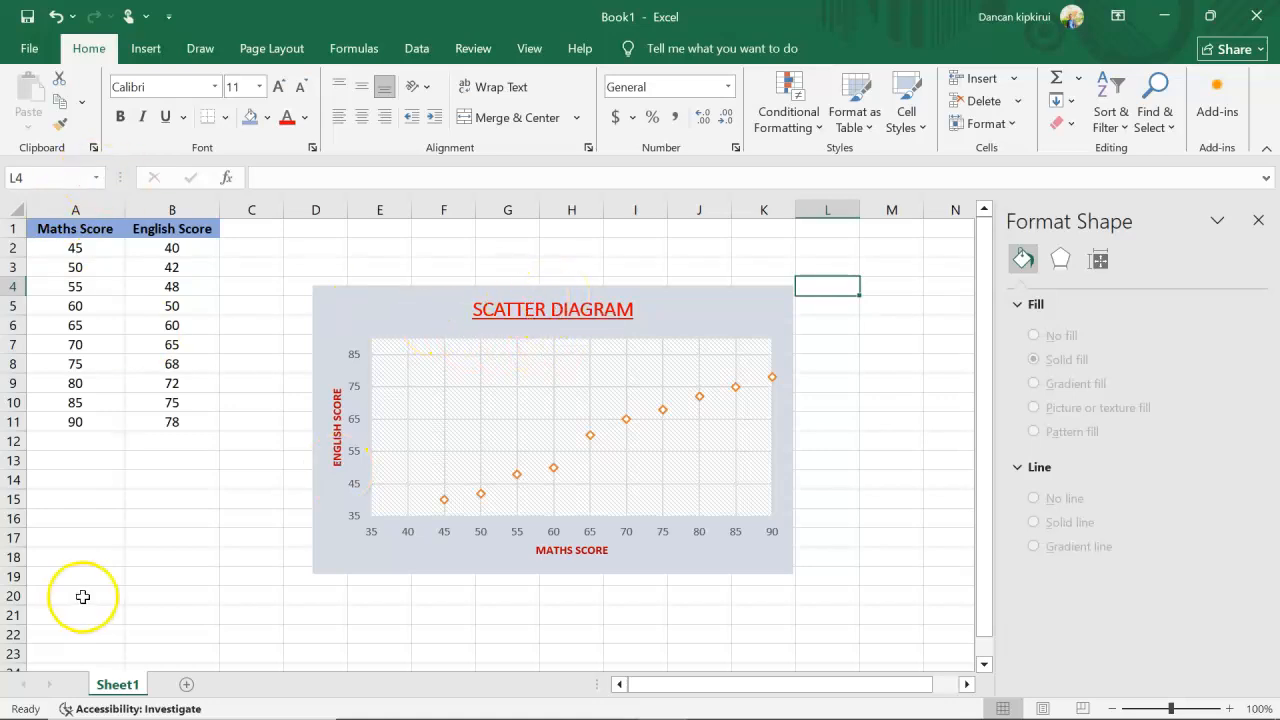
# Select the score data A1:B11 with its headers and open the scatter chart types for it
pyautogui.moveTo(47, 225); pyautogui.dragTo(171, 422)
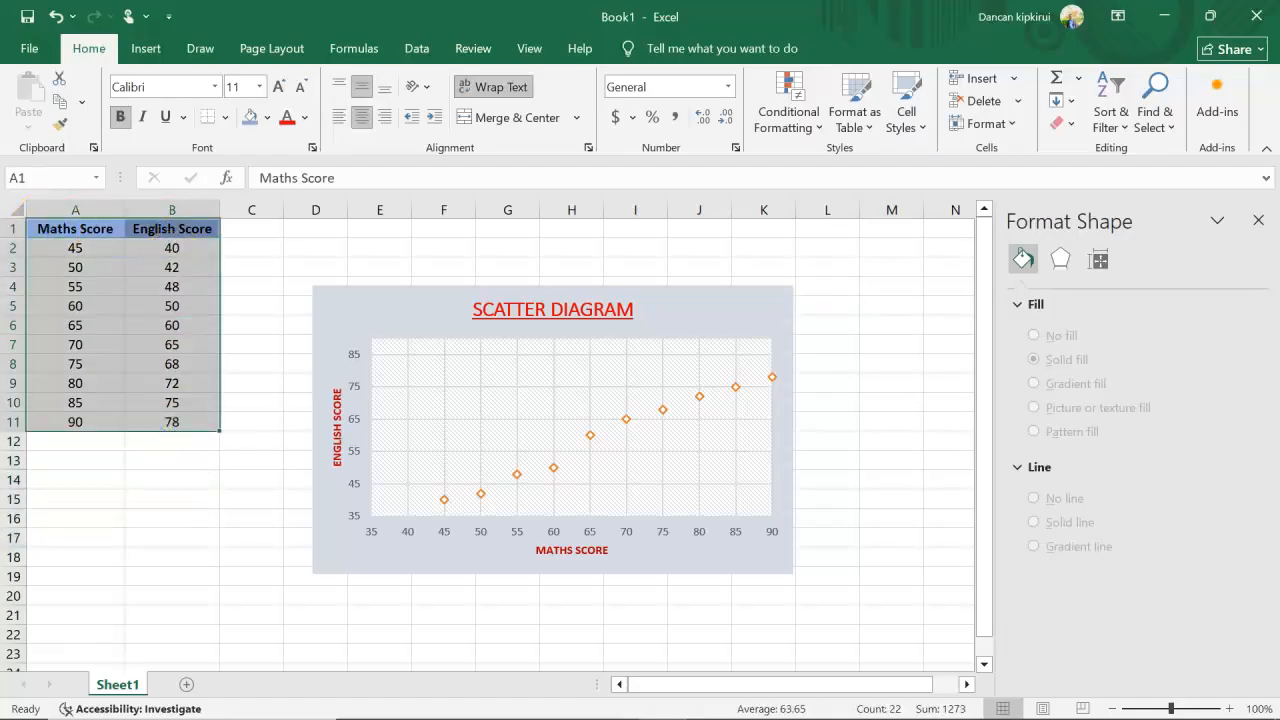
pyautogui.click(145, 48)
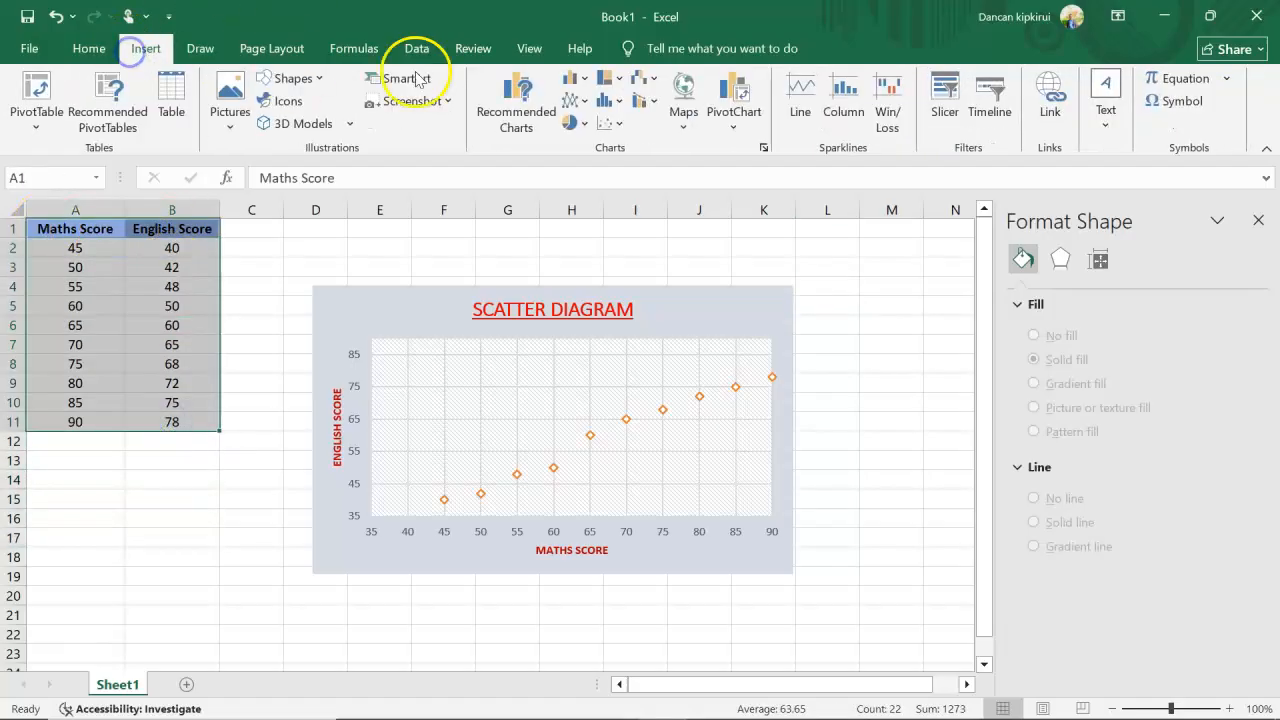
pyautogui.click(607, 122)
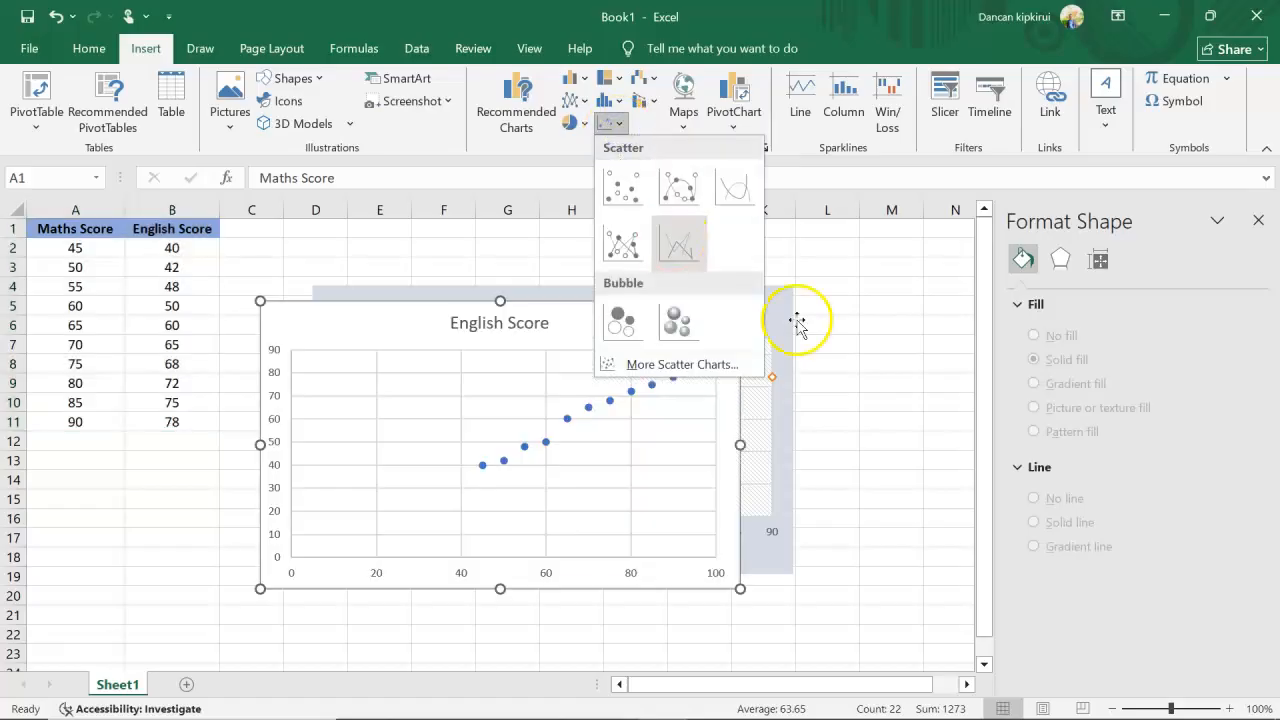